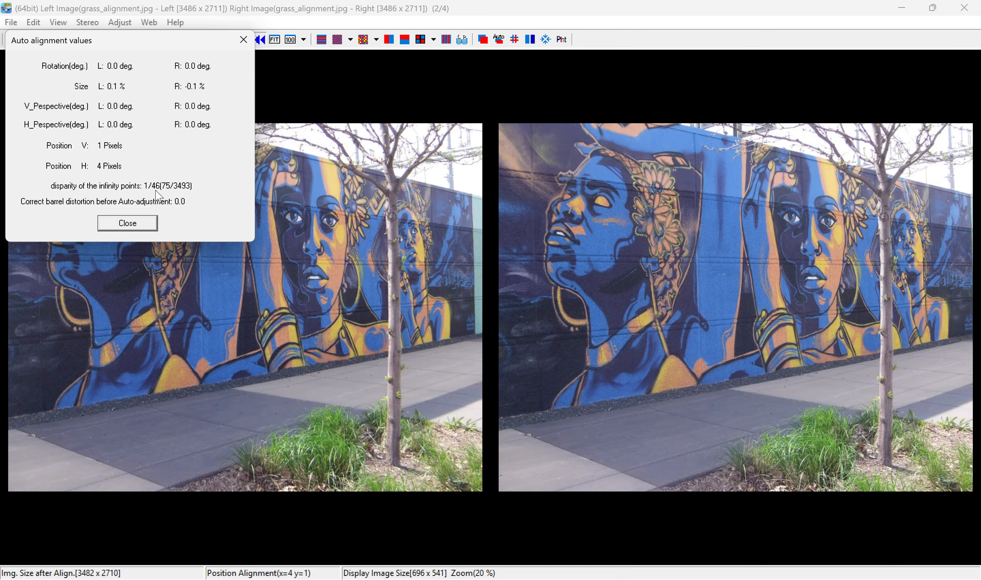
Undo the auto alignment of the mural image pair and realign it with StereoAutoAlign
click(135, 223)
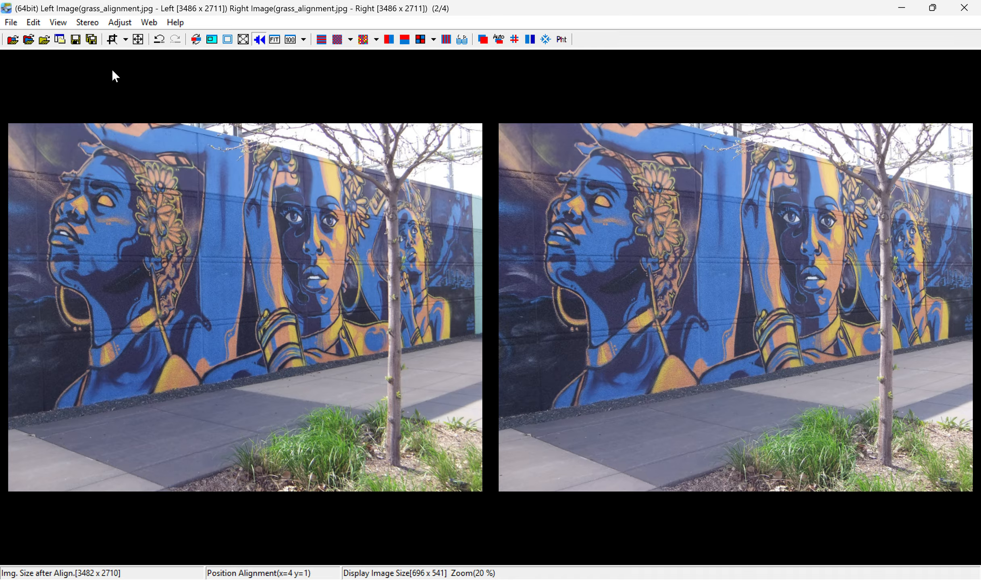
click(34, 22)
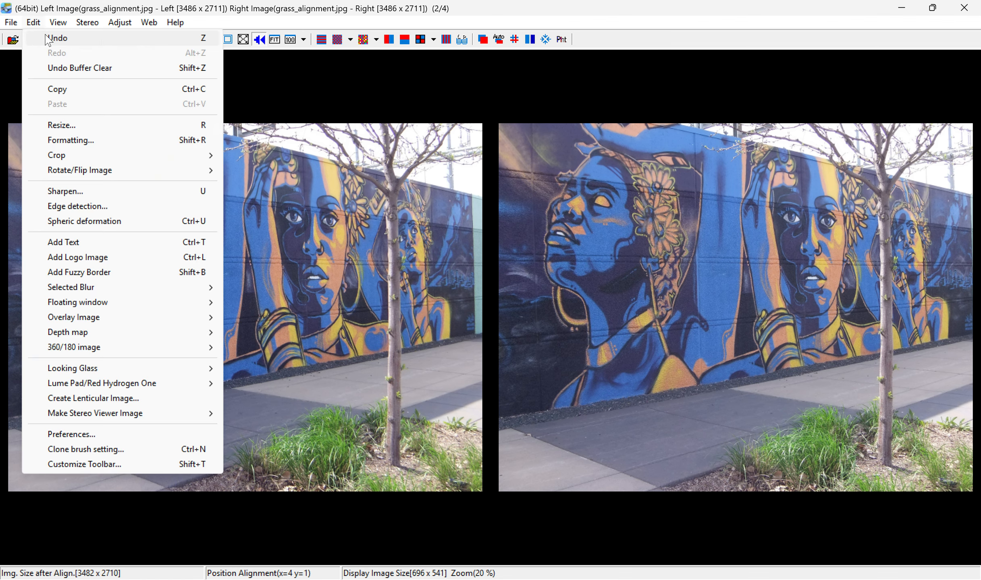
click(48, 37)
click(133, 25)
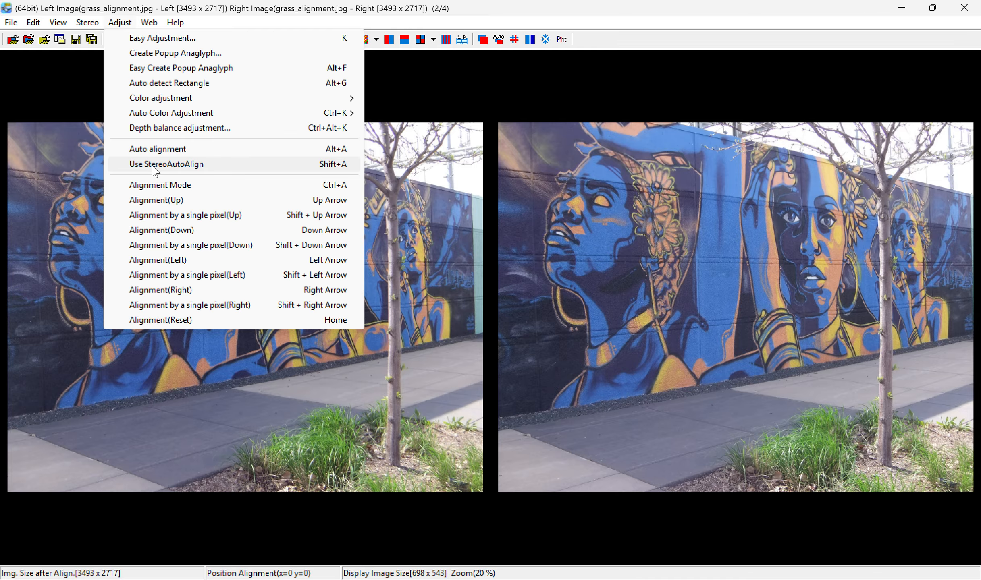
click(153, 168)
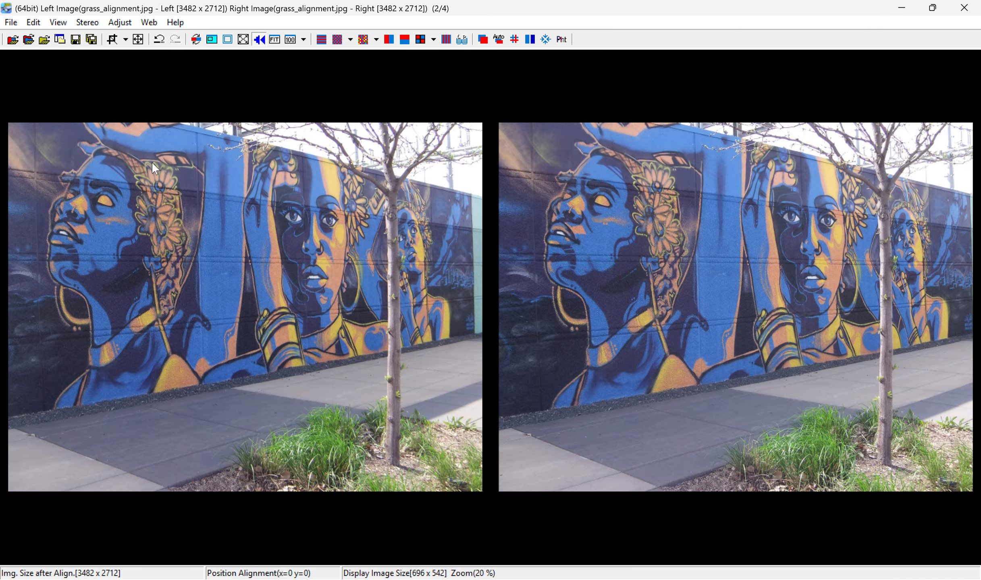
Open Easy Adjustment for the aligned mural pair and maximize its window
click(124, 25)
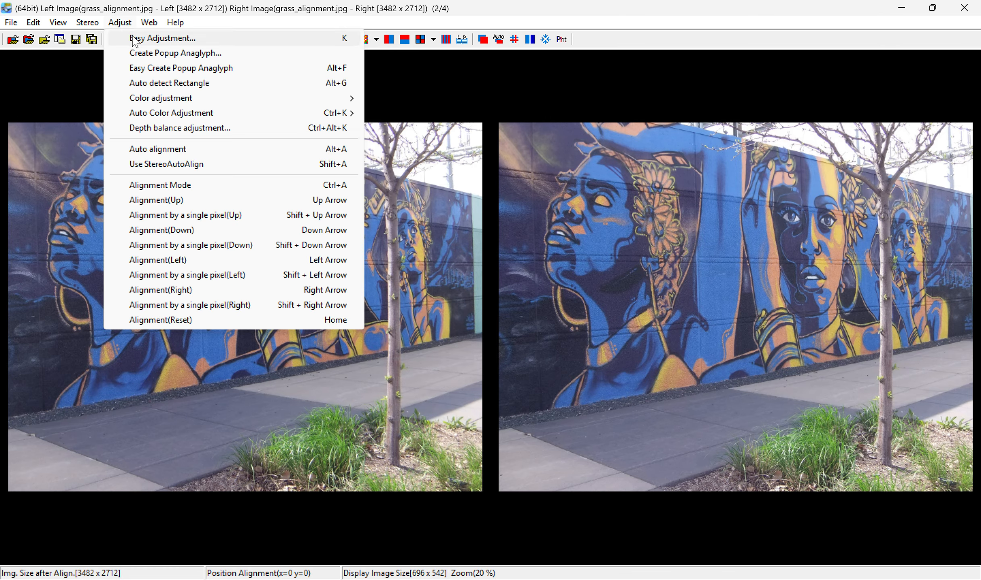
click(132, 37)
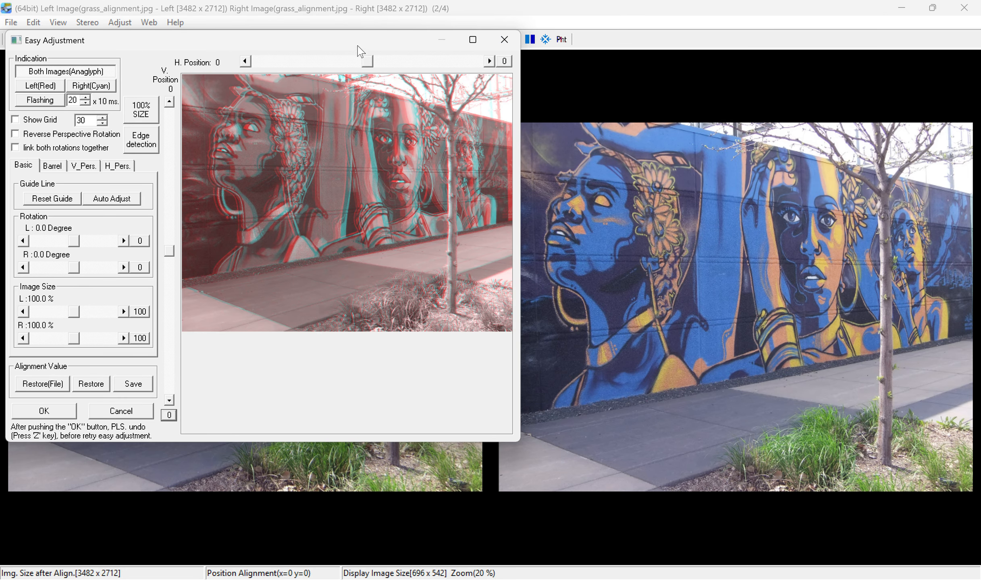
drag(347, 36, 528, 70)
click(651, 70)
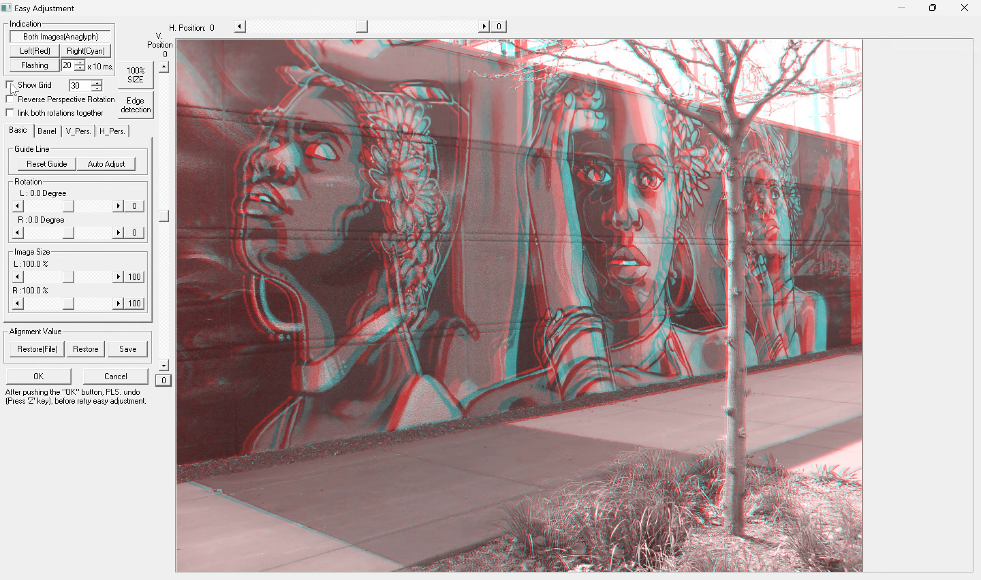
Show the grid over the anaglyph preview and view the tree base and grass at 100% size
click(9, 86)
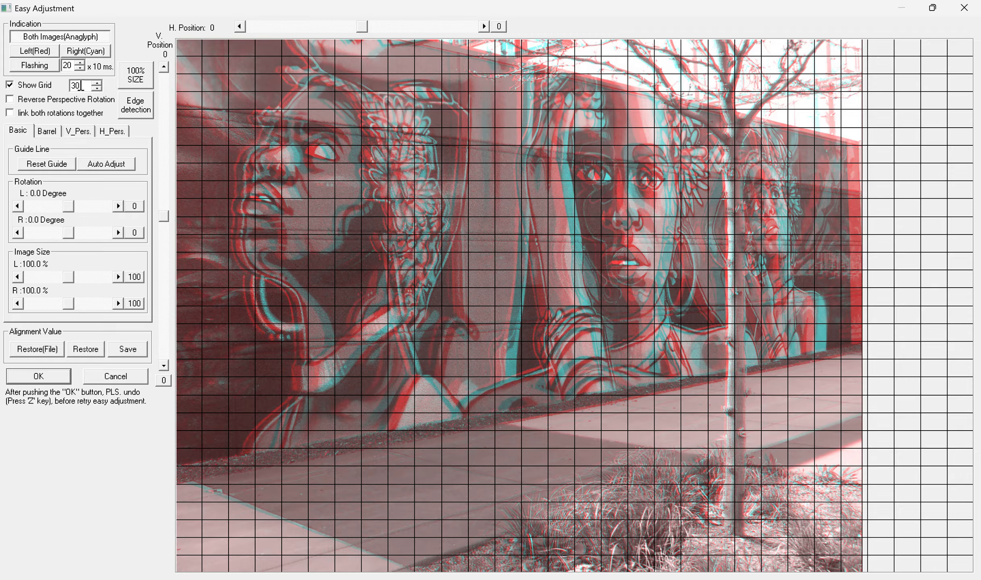
click(81, 86)
click(137, 77)
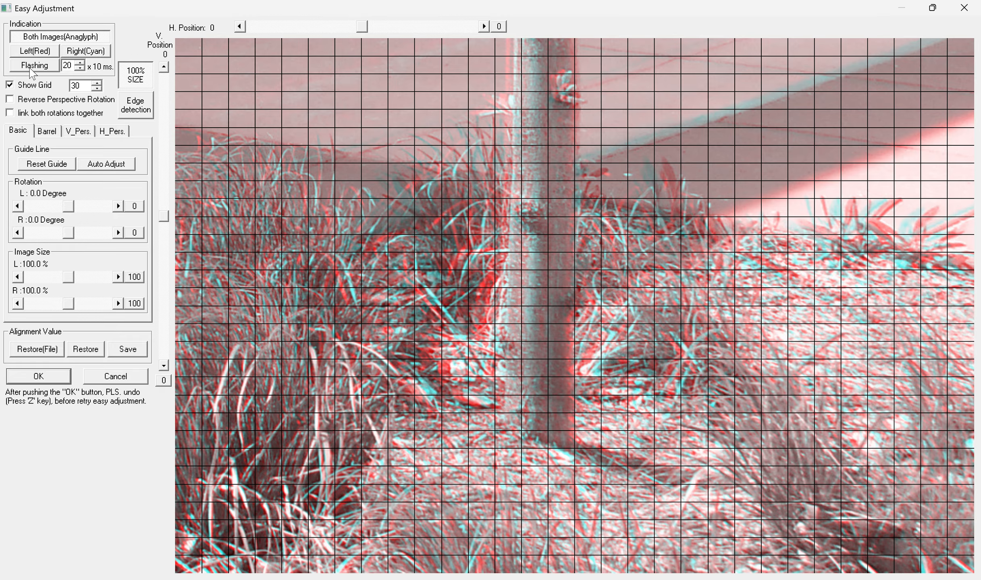
Set the flashing interval to 55 x 10 ms, flash between the left and right images, and return to the anaglyph of both images
click(71, 66)
key(BackSpace)
key(BackSpace)
text(55)
click(32, 66)
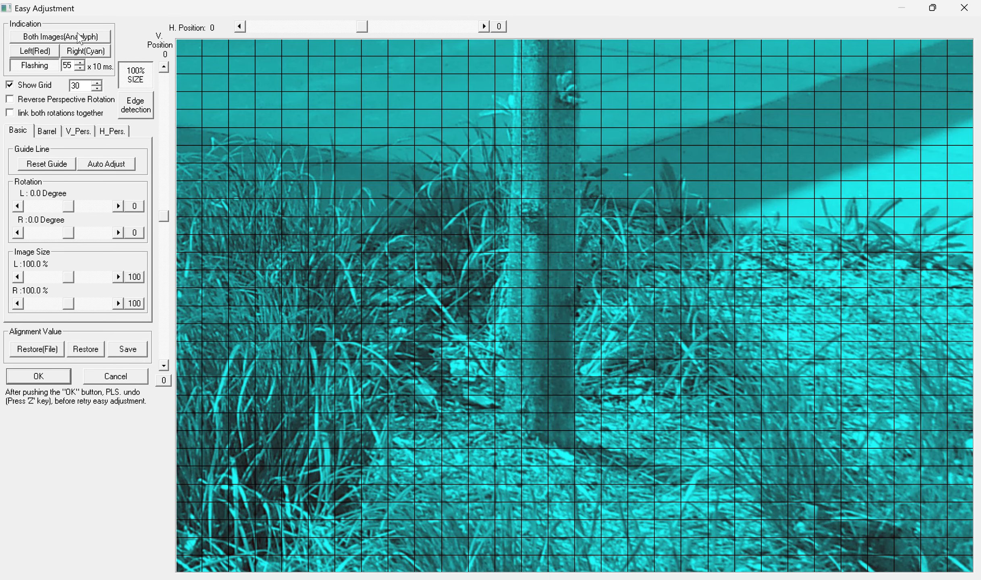
click(76, 35)
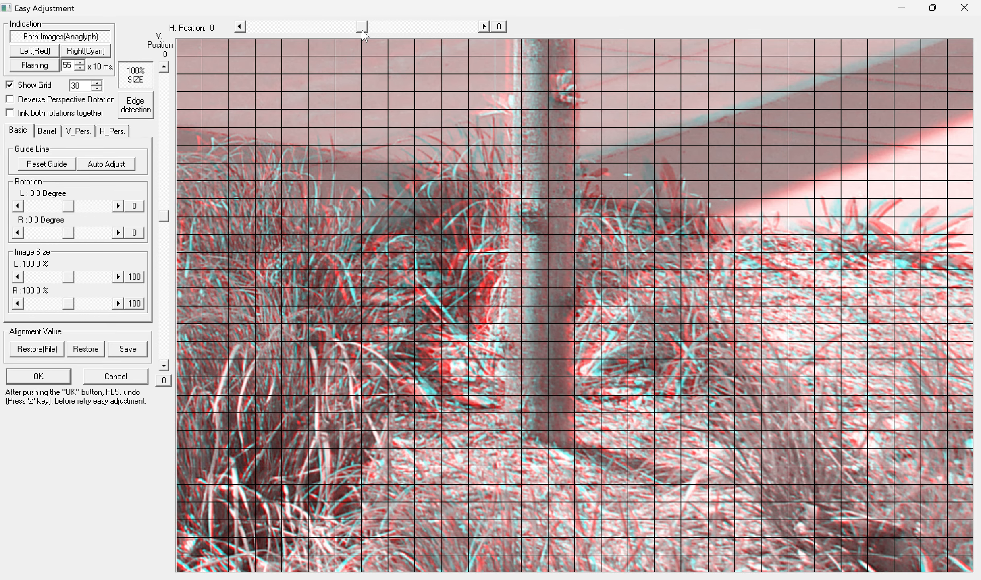
Try a horizontal position of 7 for the mural pair
drag(362, 31, 362, 30)
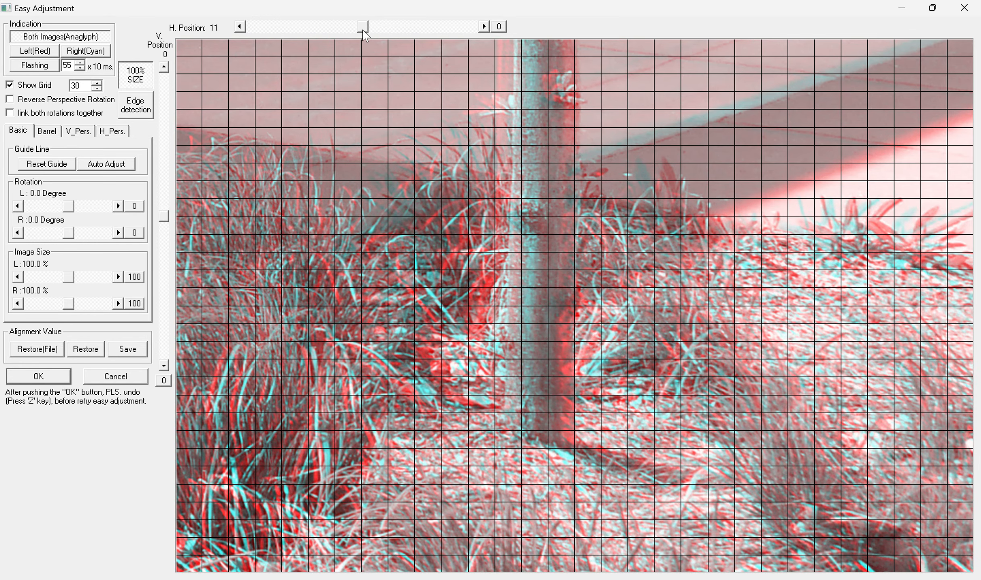
click(240, 27)
click(239, 27)
click(239, 27)
click(240, 27)
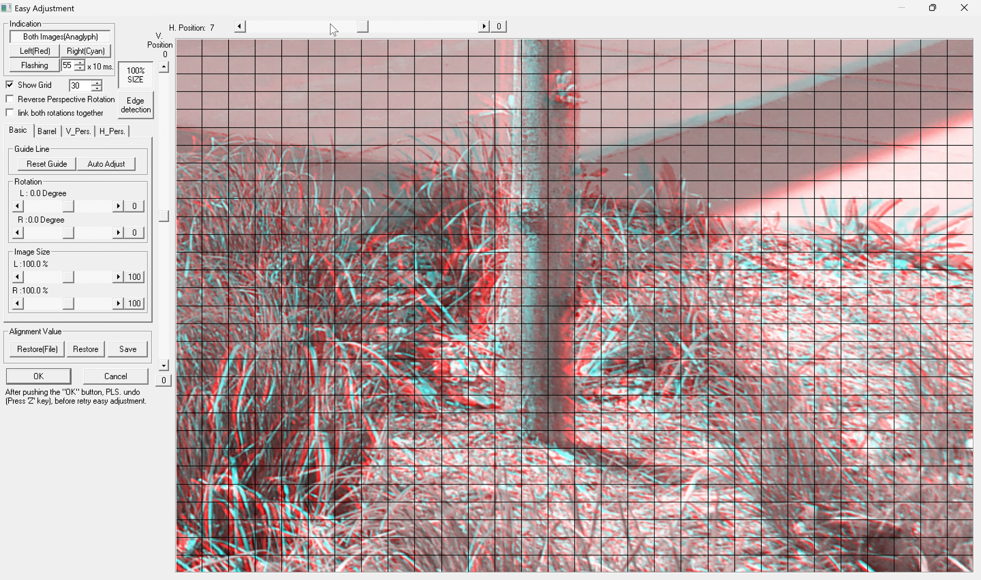
Set the mural pair's horizontal position to 15, view the whole image again and apply the adjustment
drag(361, 27, 363, 27)
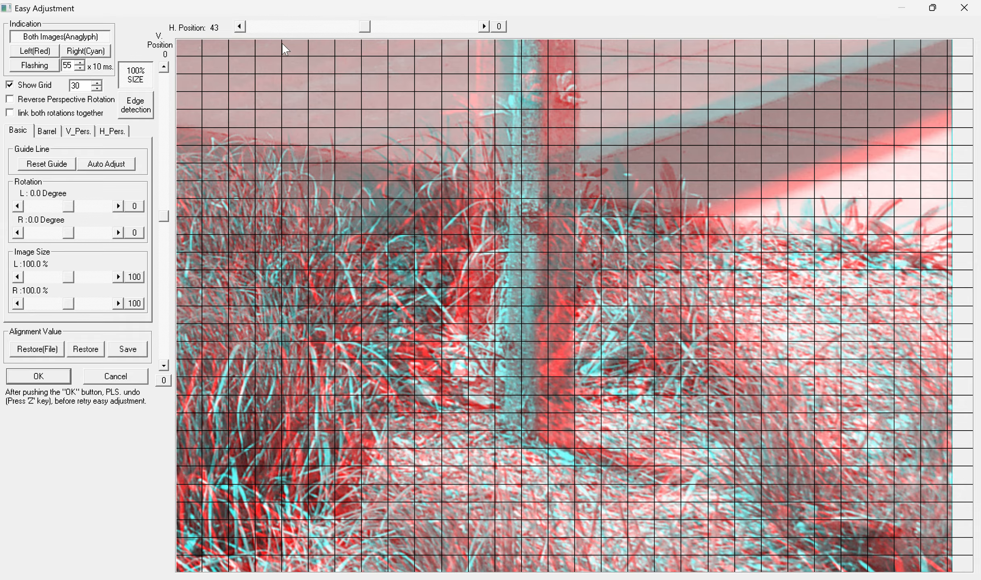
click(240, 28)
click(240, 28)
click(240, 28)
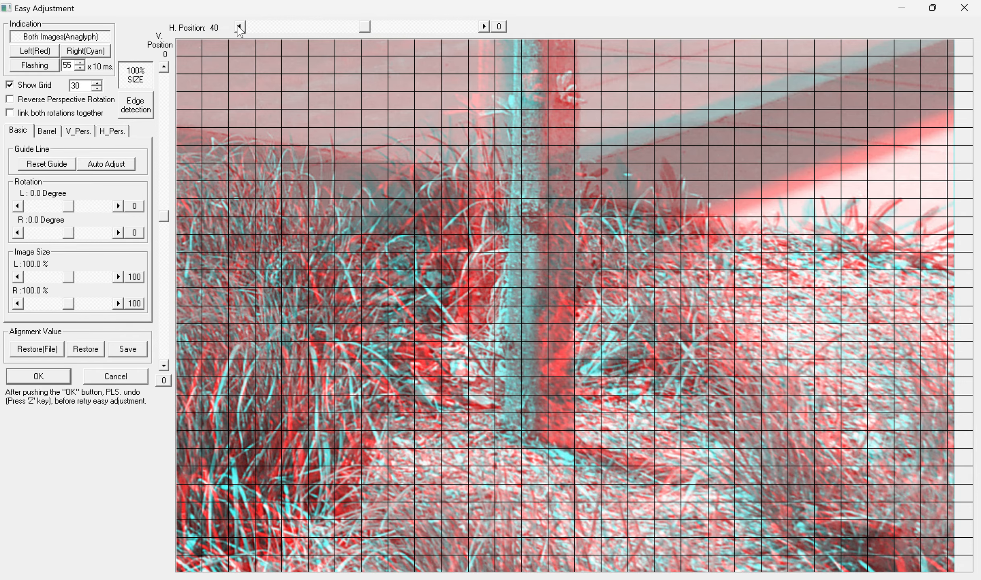
click(240, 28)
click(240, 28)
click(240, 28)
click(240, 29)
click(241, 28)
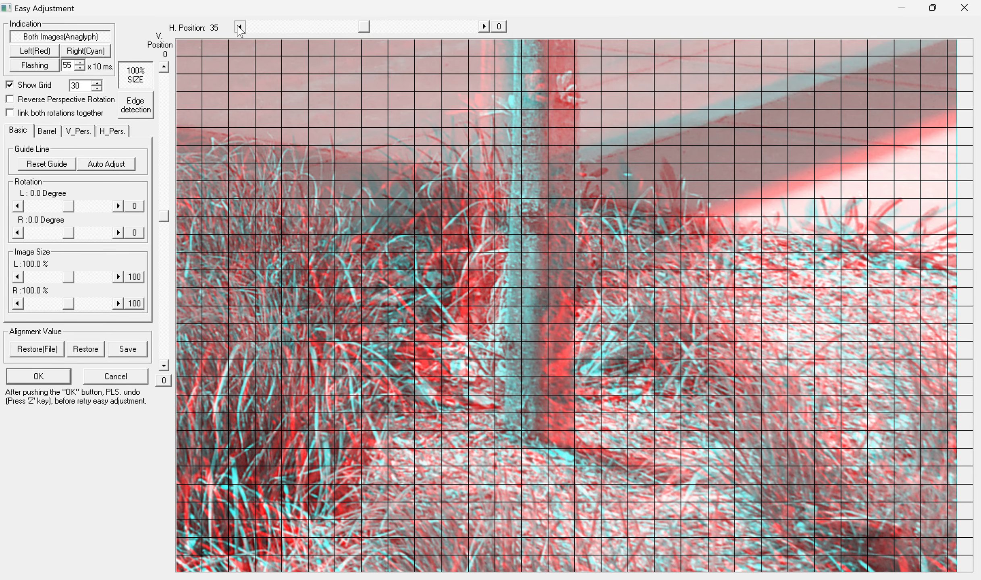
click(240, 28)
click(240, 28)
click(240, 29)
click(240, 28)
click(240, 29)
click(240, 28)
click(240, 28)
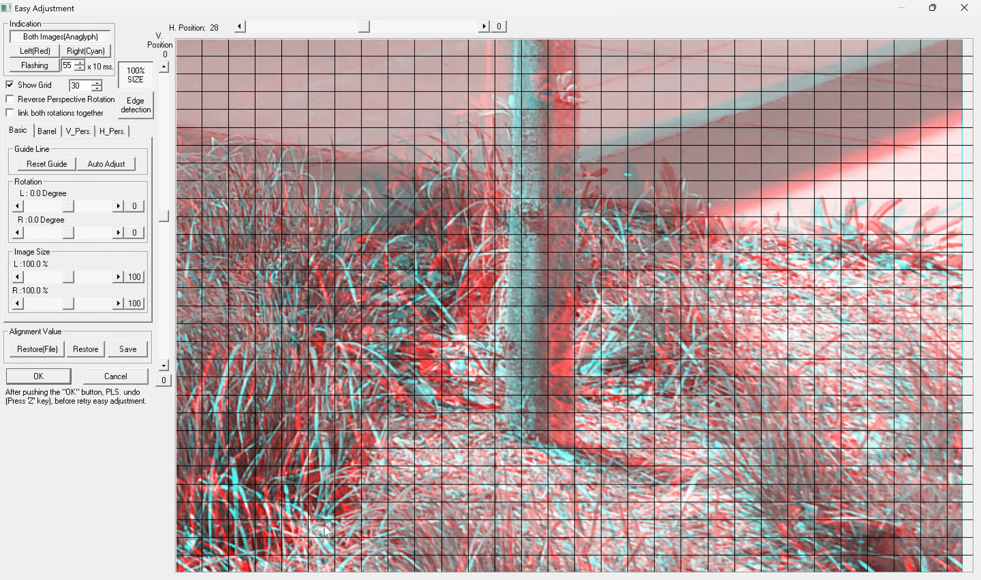
click(240, 27)
click(239, 27)
click(240, 27)
click(240, 27)
click(240, 27)
click(240, 27)
click(239, 26)
click(240, 27)
click(240, 27)
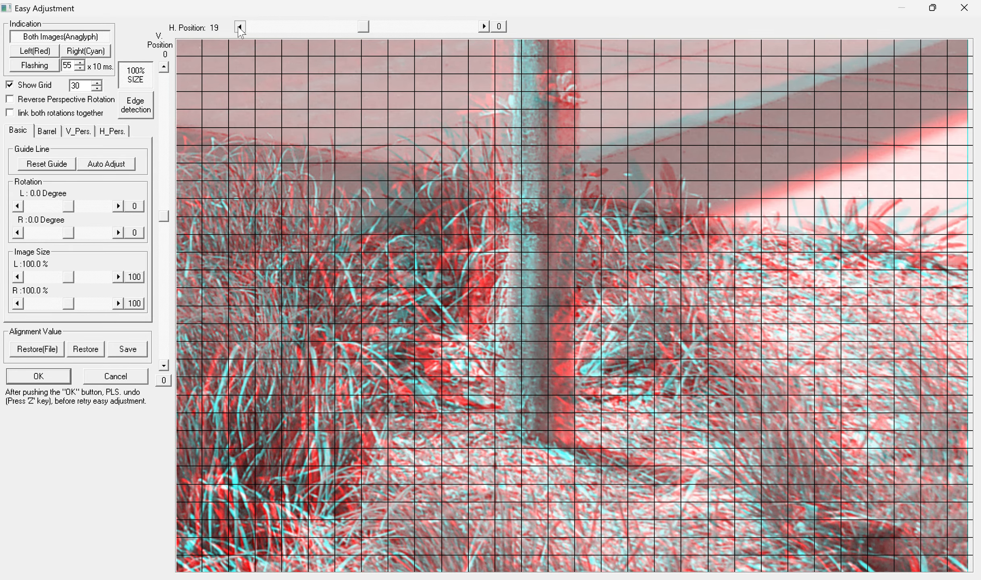
click(239, 26)
click(240, 27)
click(240, 27)
click(239, 27)
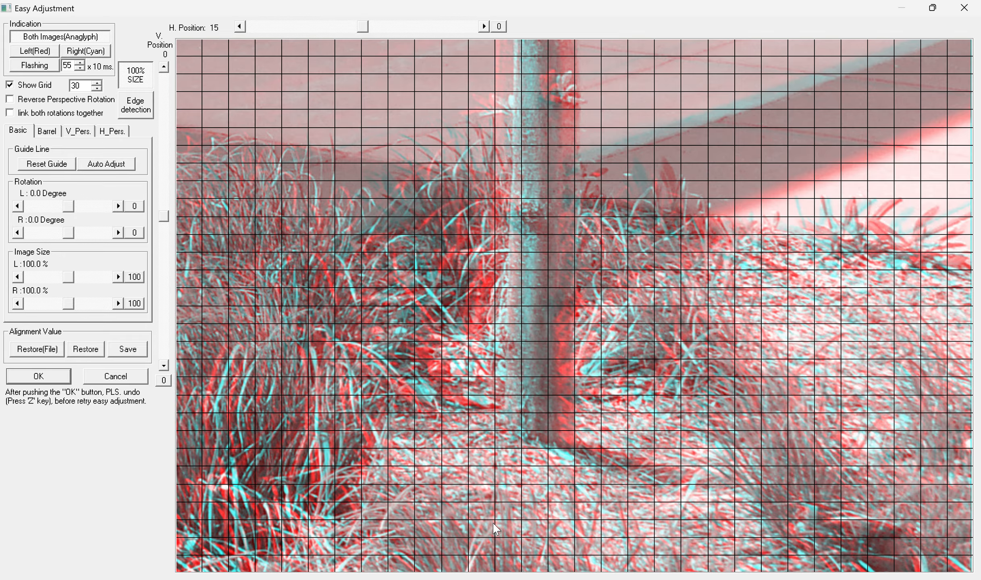
click(137, 75)
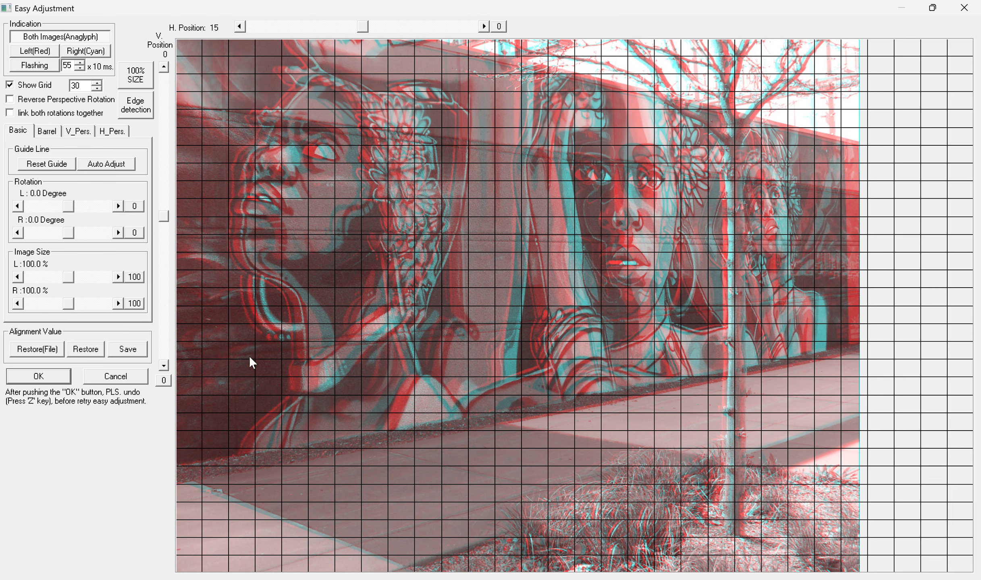
click(38, 377)
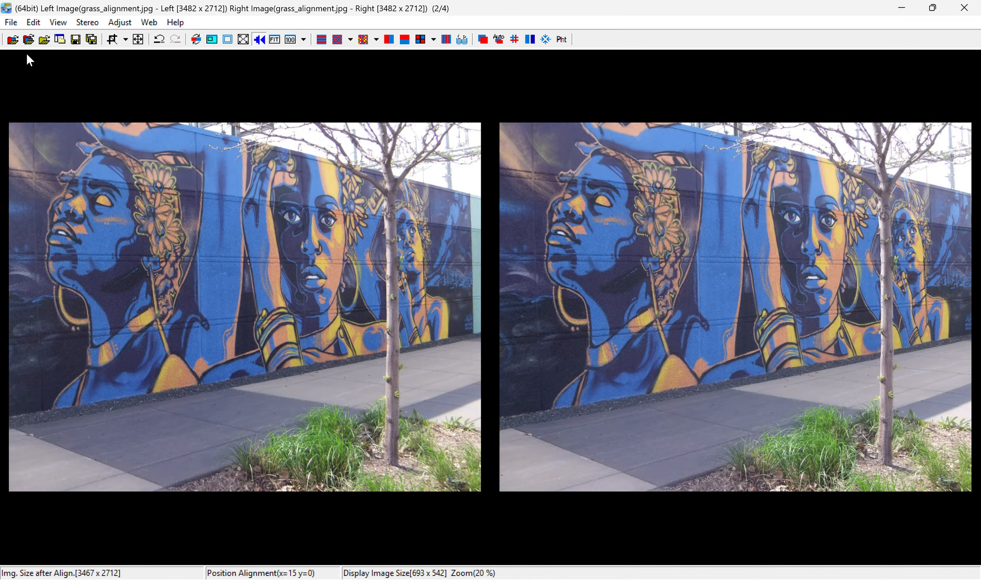
Open the devils_chair stereo image as side-by-side without saving the changes to grass_alignment.jpg
click(12, 24)
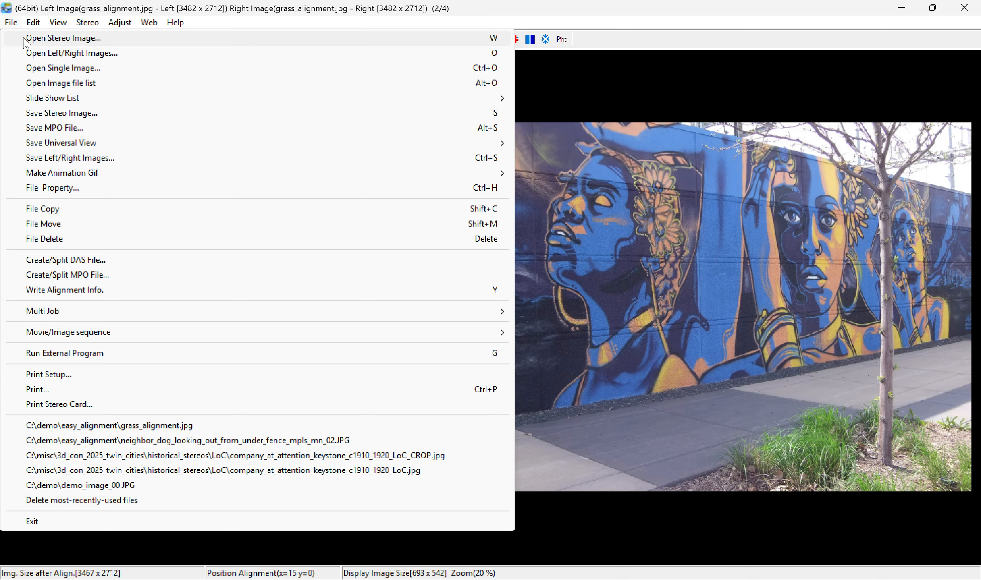
click(24, 38)
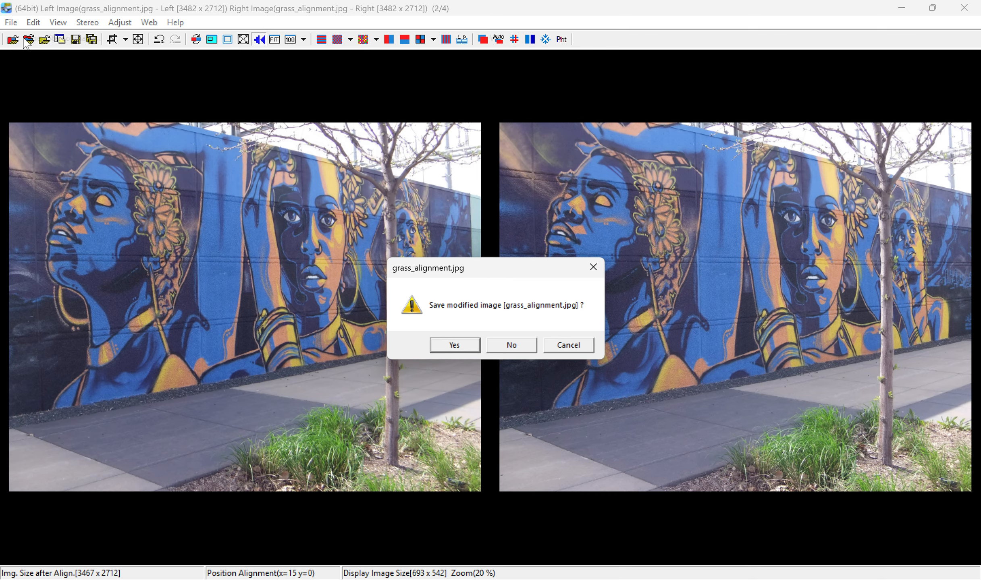
click(515, 346)
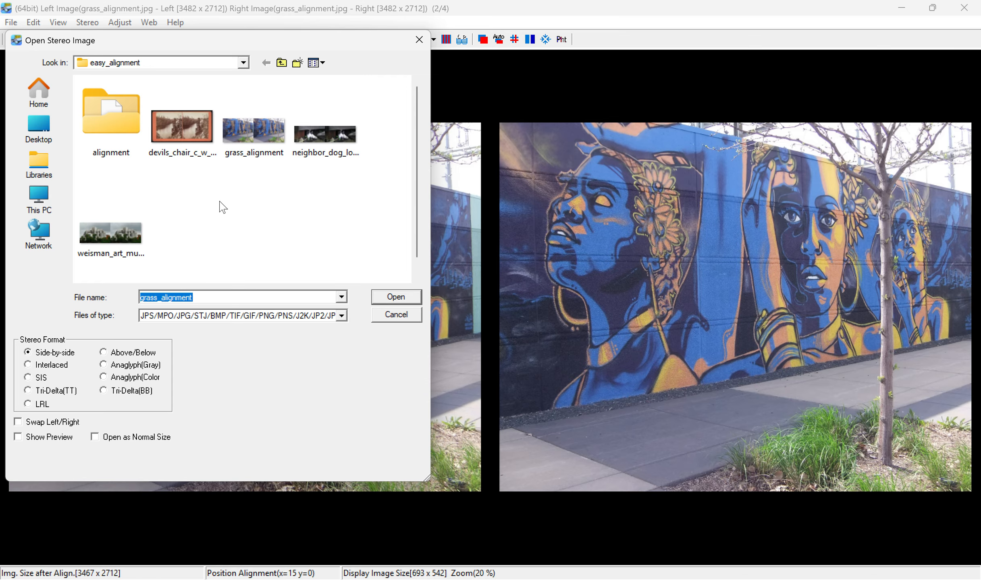
click(189, 139)
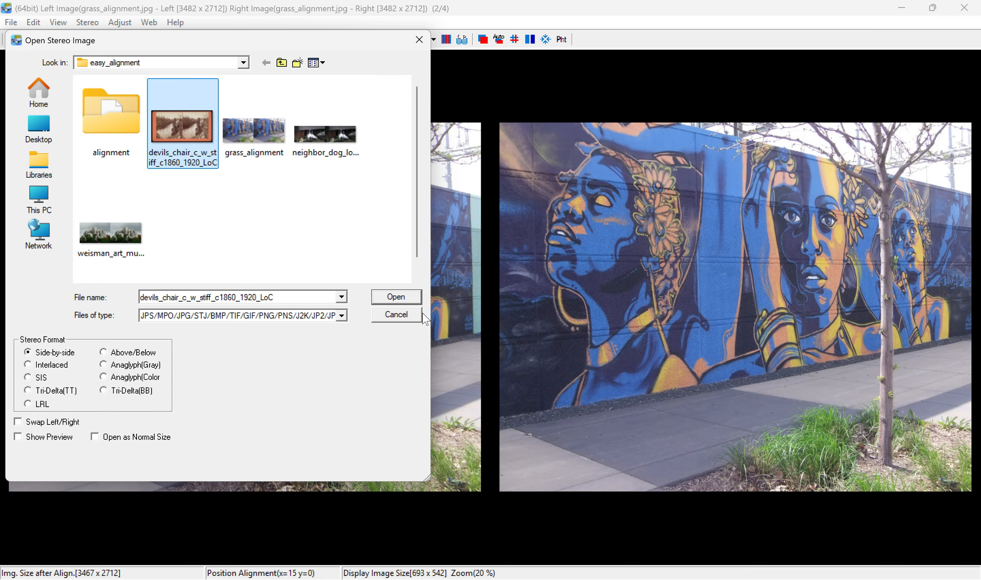
click(391, 301)
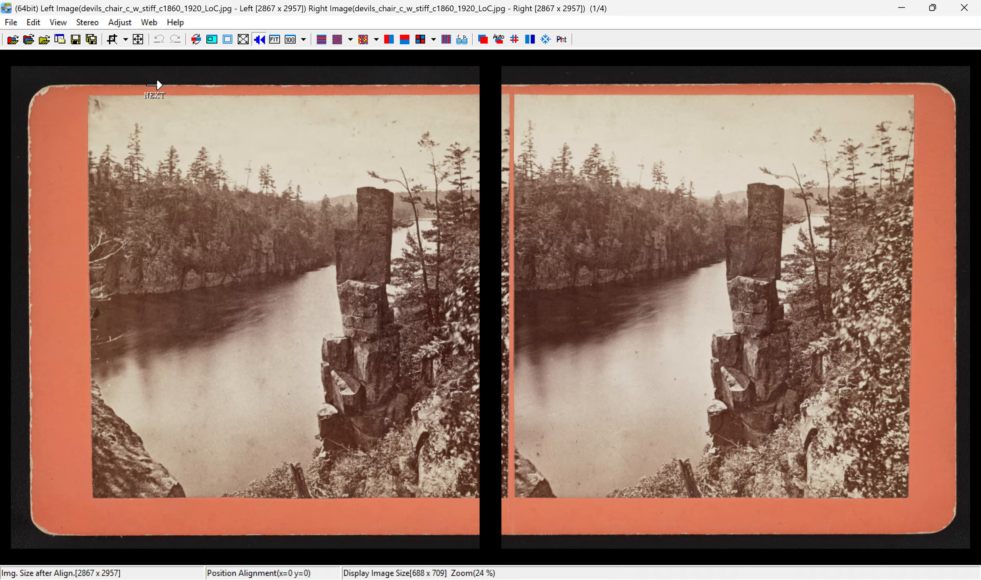
Align the devils_chair pair with StereoAutoAlign and open it in a maximized Easy Adjustment window
click(125, 25)
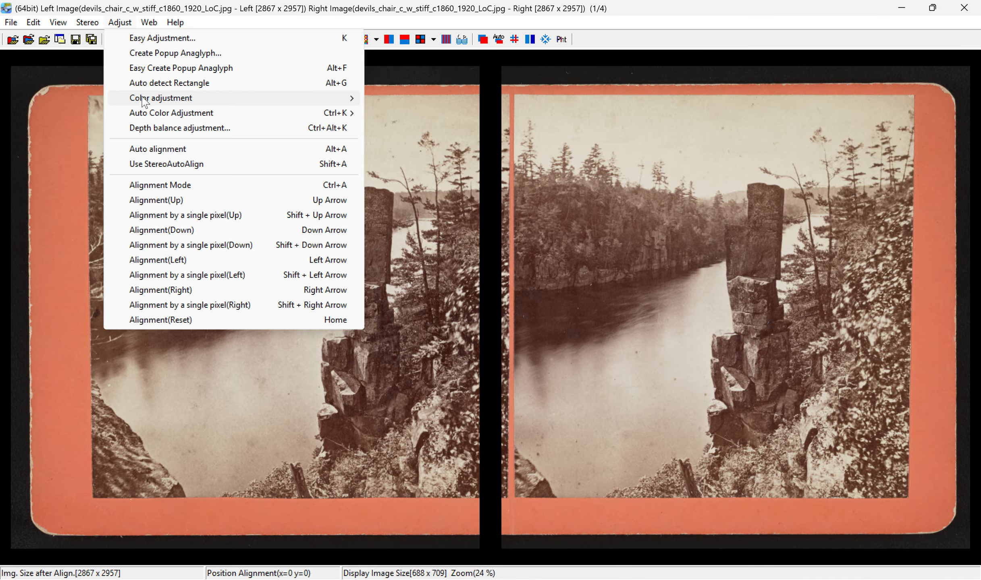
click(168, 165)
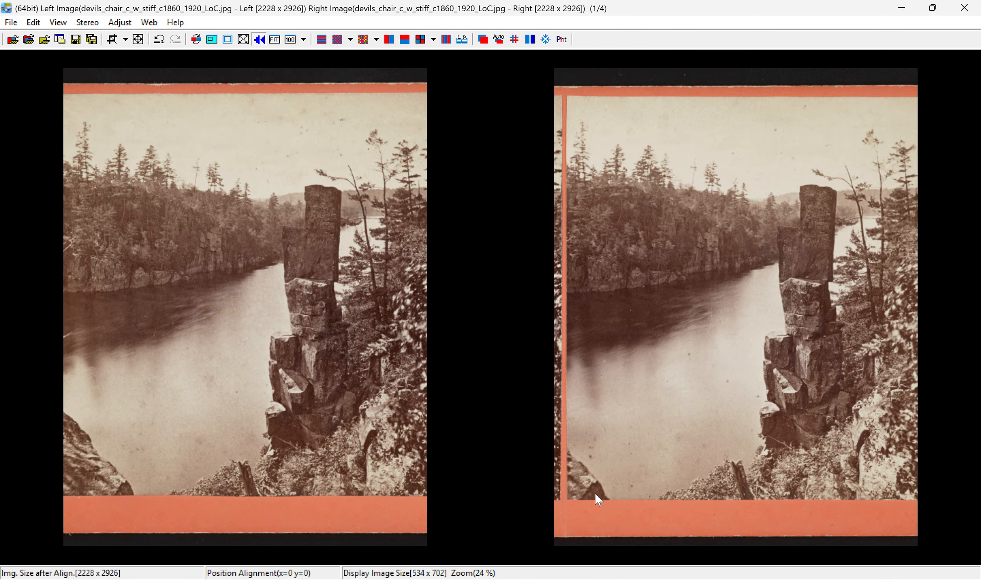
click(120, 22)
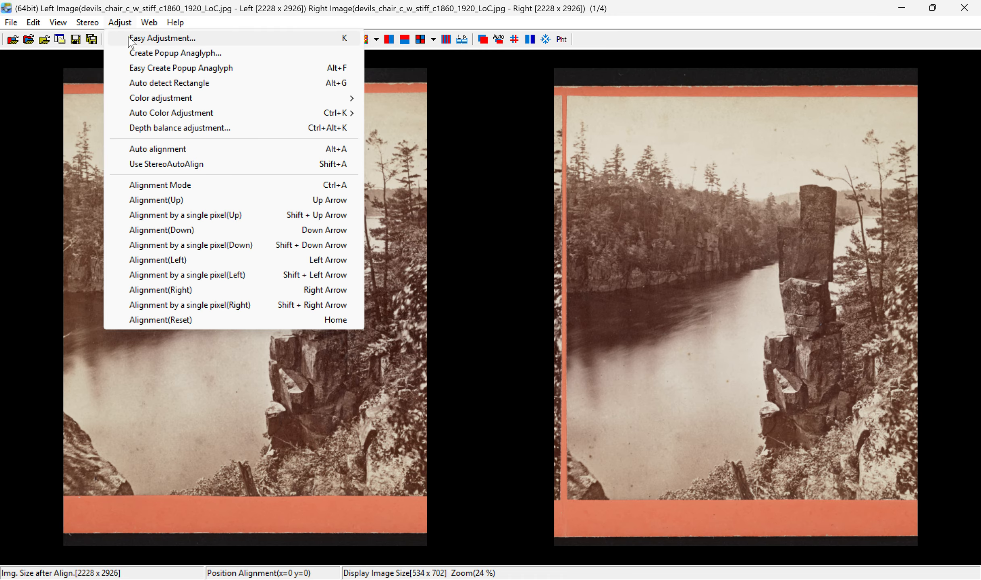
click(131, 40)
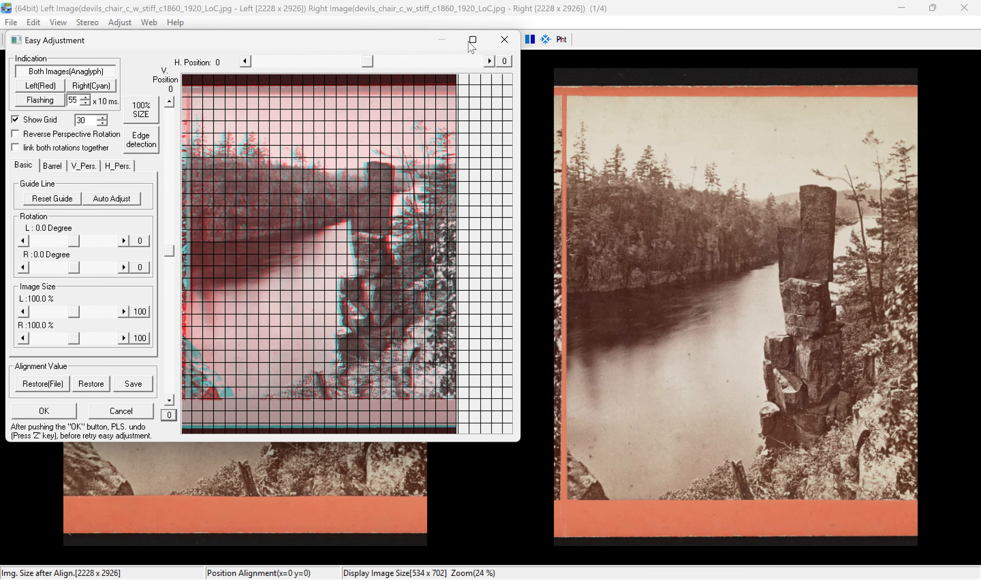
drag(389, 33, 389, 59)
click(471, 67)
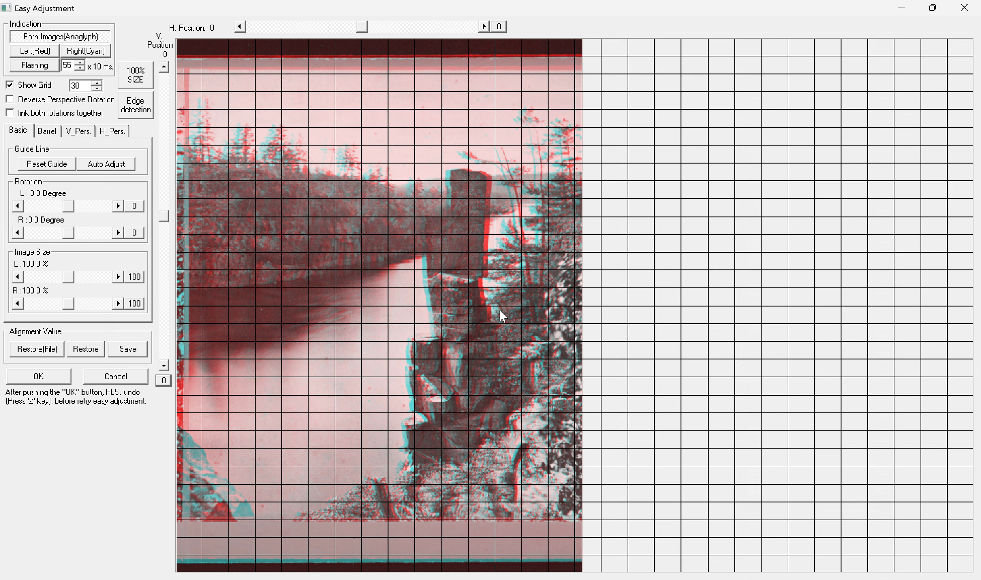
Set the devils_chair pair's horizontal position to 124 and inspect the foreground rock on the near shore at 100% size
click(364, 27)
drag(365, 30, 377, 38)
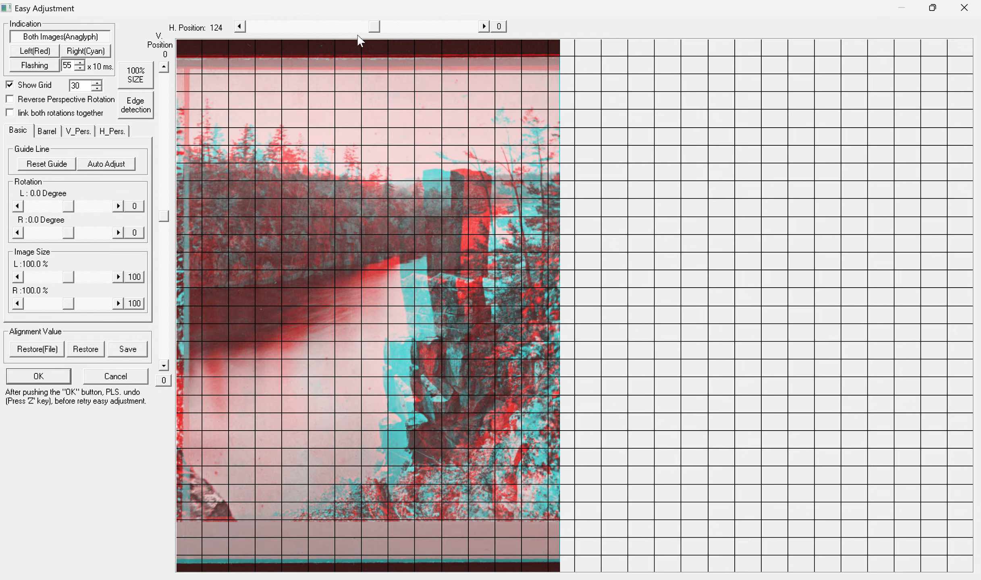
click(138, 81)
drag(340, 492, 318, 19)
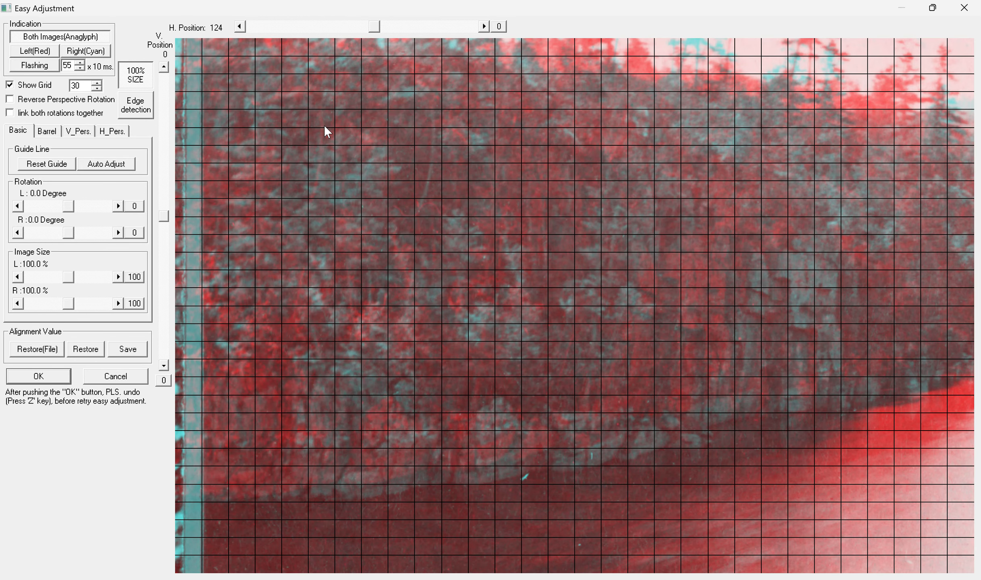
drag(354, 463, 376, 1)
drag(345, 133, 344, 66)
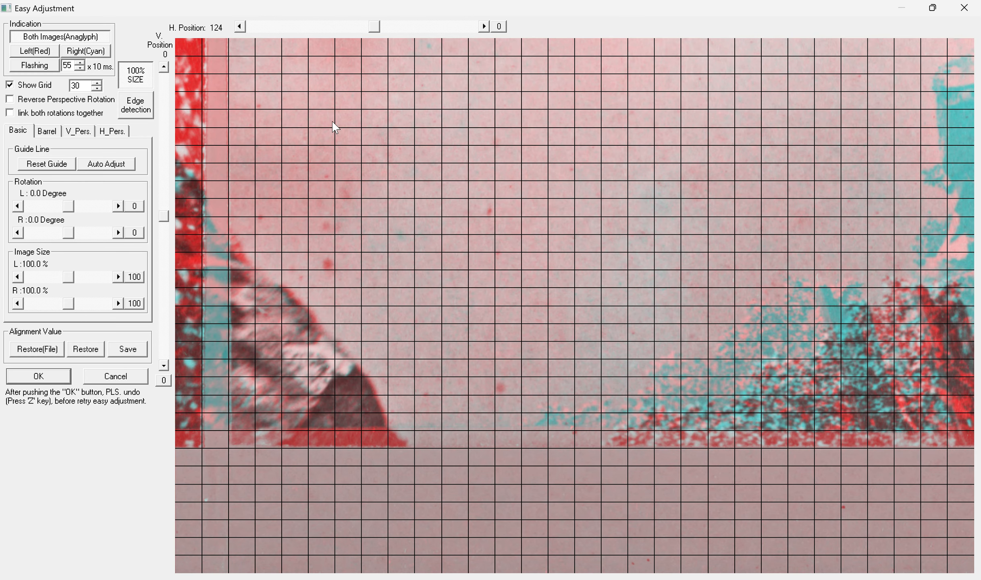
Try horizontal positions of 120 and 131 to compare how the foreground rock lines up
click(240, 26)
click(240, 26)
click(240, 25)
click(240, 26)
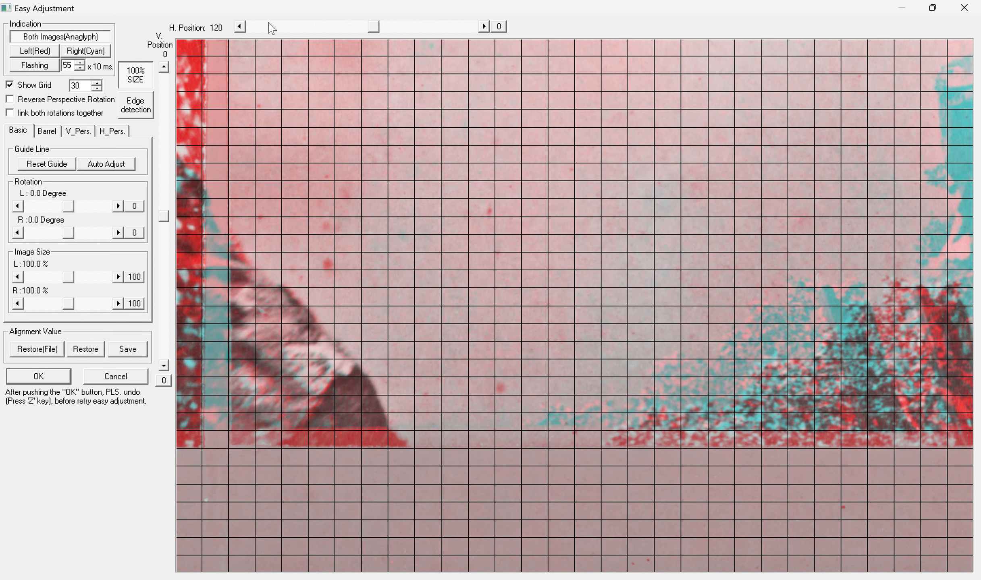
drag(378, 30, 380, 32)
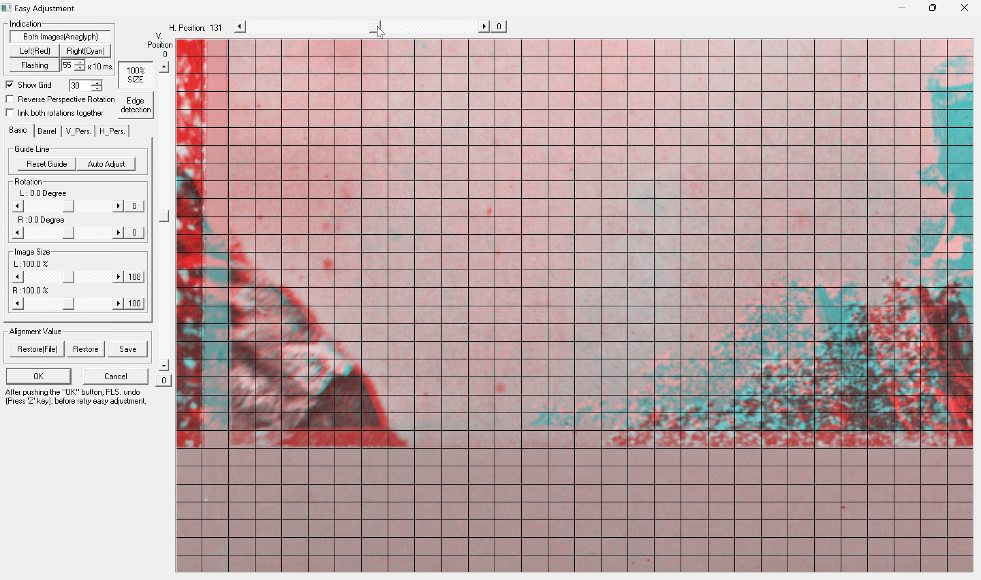
Set the horizontal position to 126 so the foreground rock sits at the stereo window, and apply the adjustment
click(241, 27)
click(241, 27)
click(241, 27)
click(241, 27)
click(241, 27)
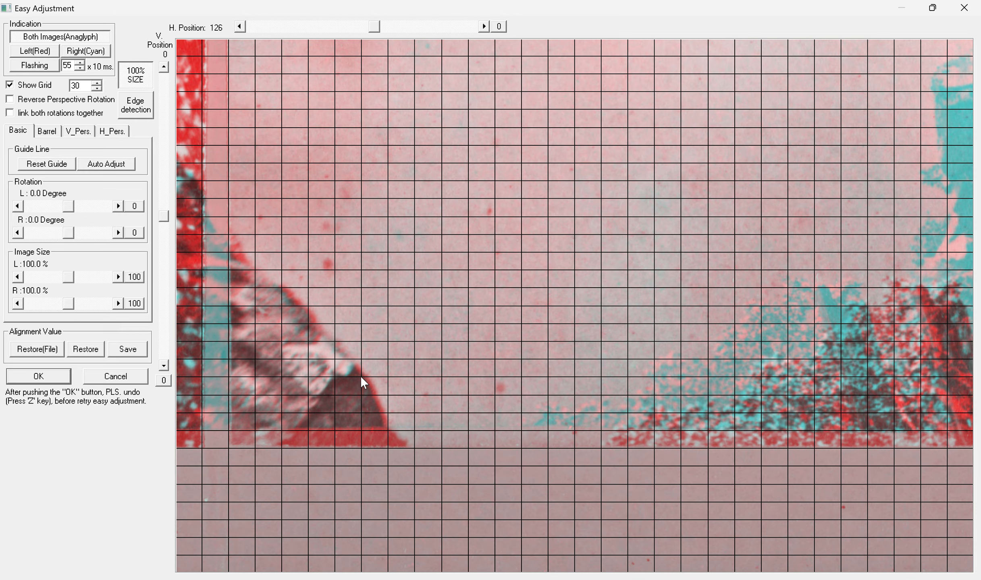
click(39, 376)
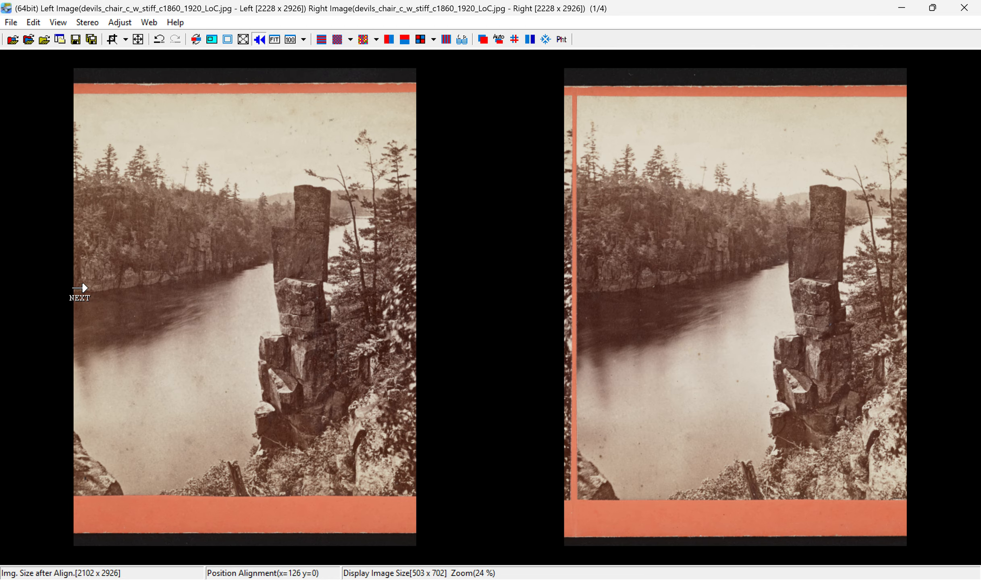
Reopen Easy Adjustment in a maximized window and try horizontal positions of 21 and -48 for the devils_chair pair
click(121, 23)
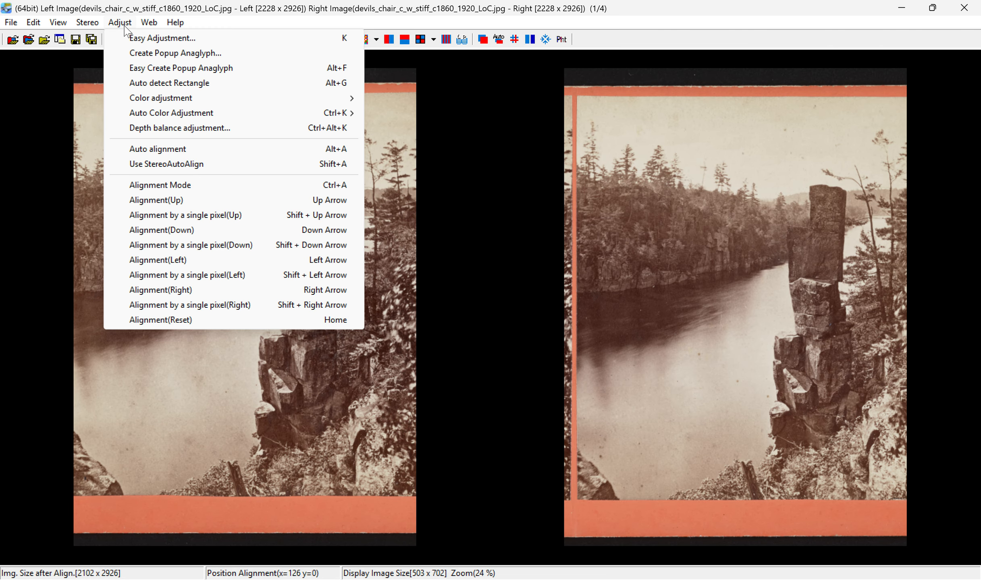
click(131, 40)
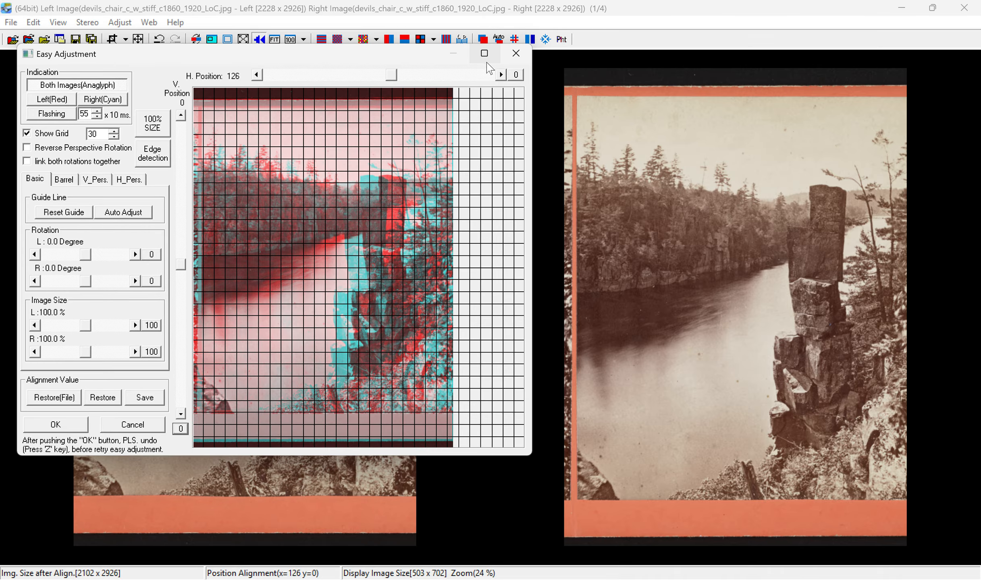
click(485, 55)
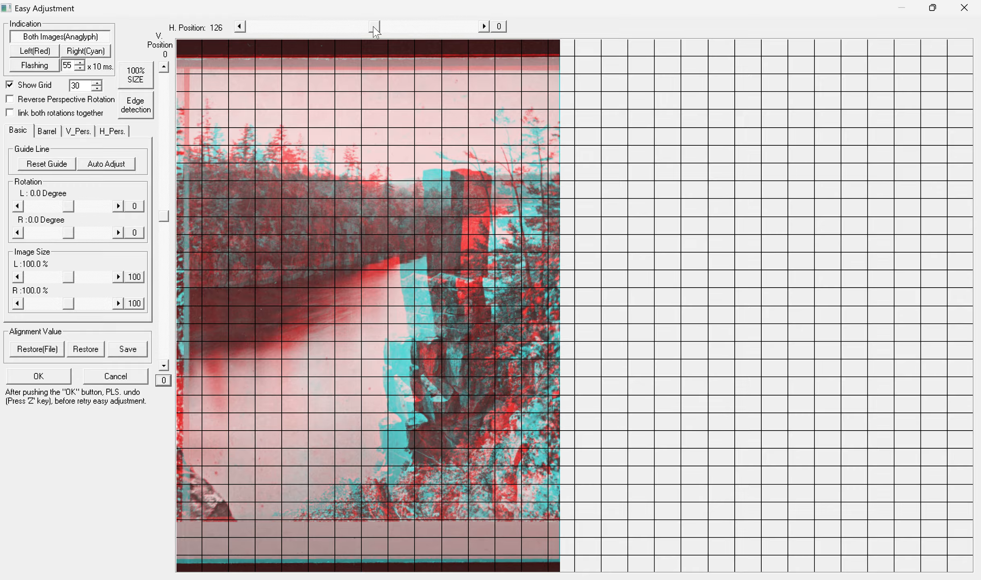
drag(375, 31, 365, 30)
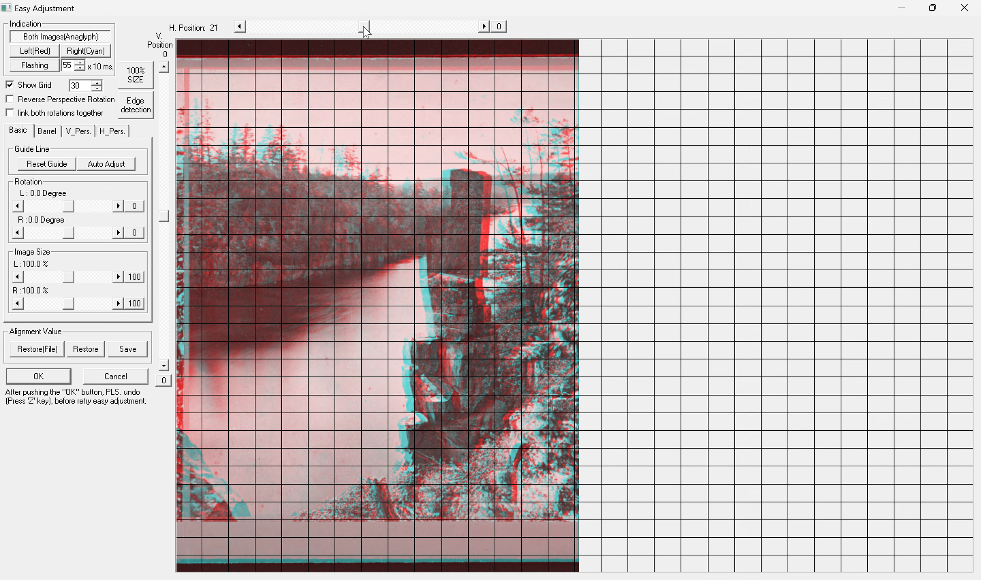
drag(365, 30, 358, 30)
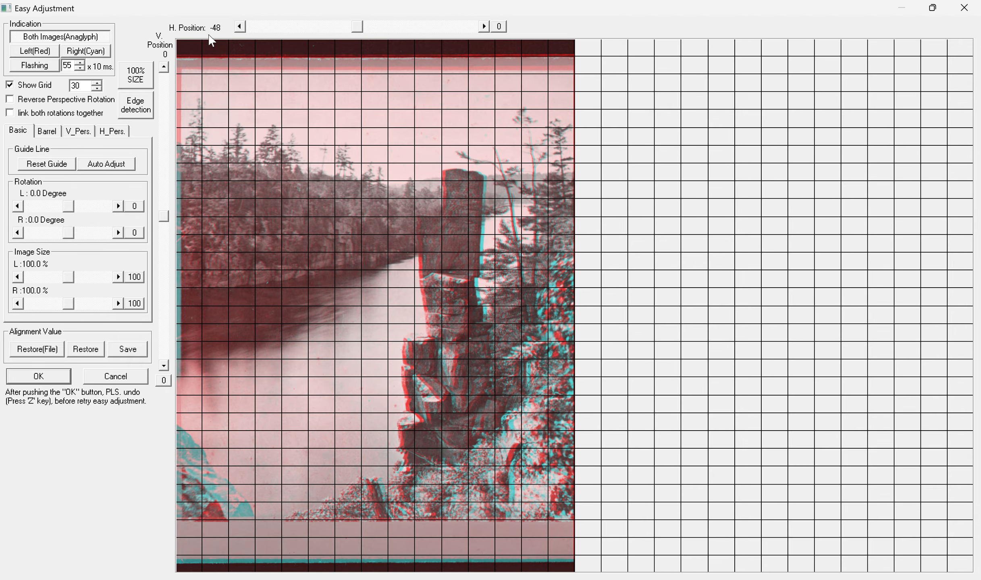
Try a horizontal position of -41 while checking the distant trees at 100% size, and discard the adjustment
click(135, 75)
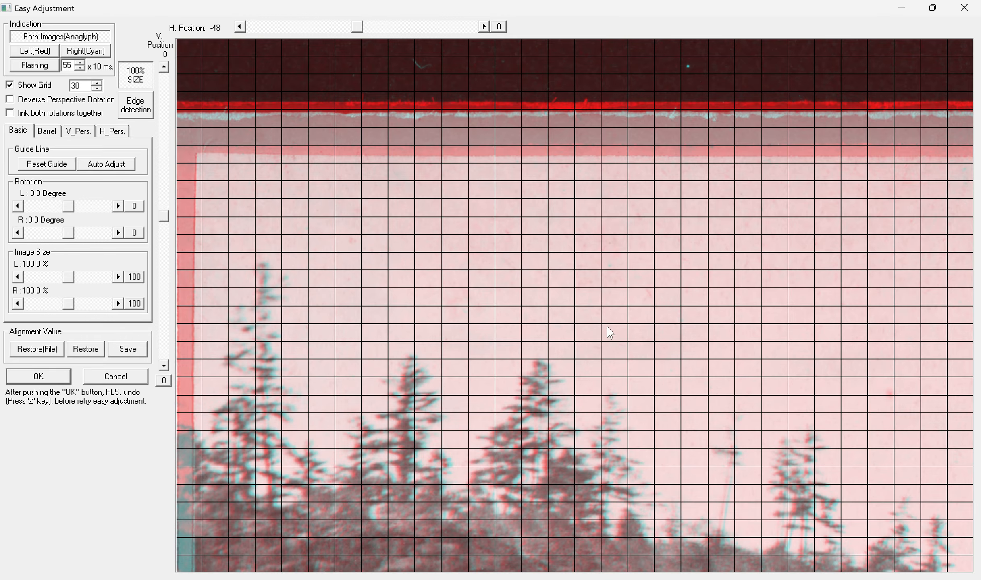
drag(610, 332, 410, 216)
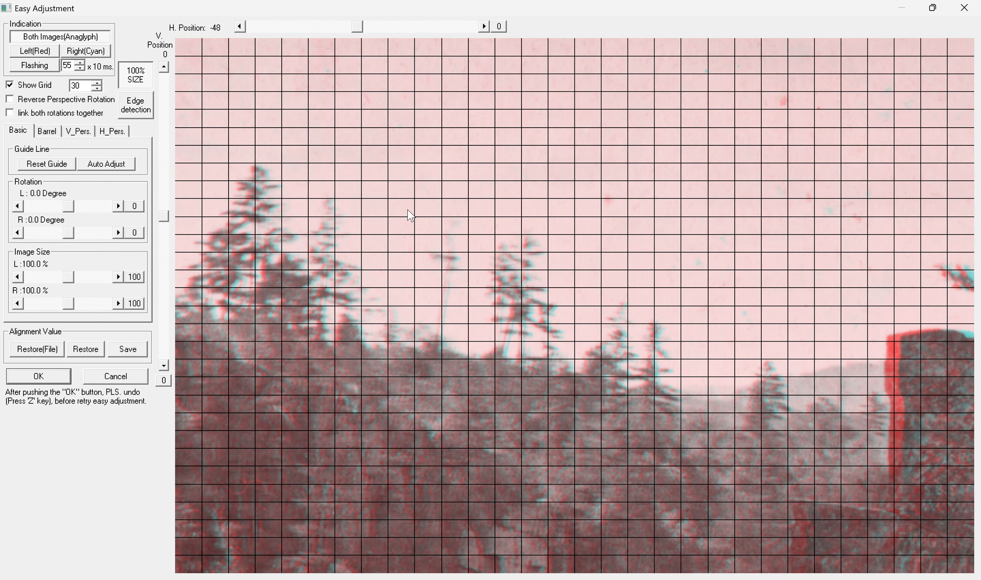
drag(361, 28, 360, 30)
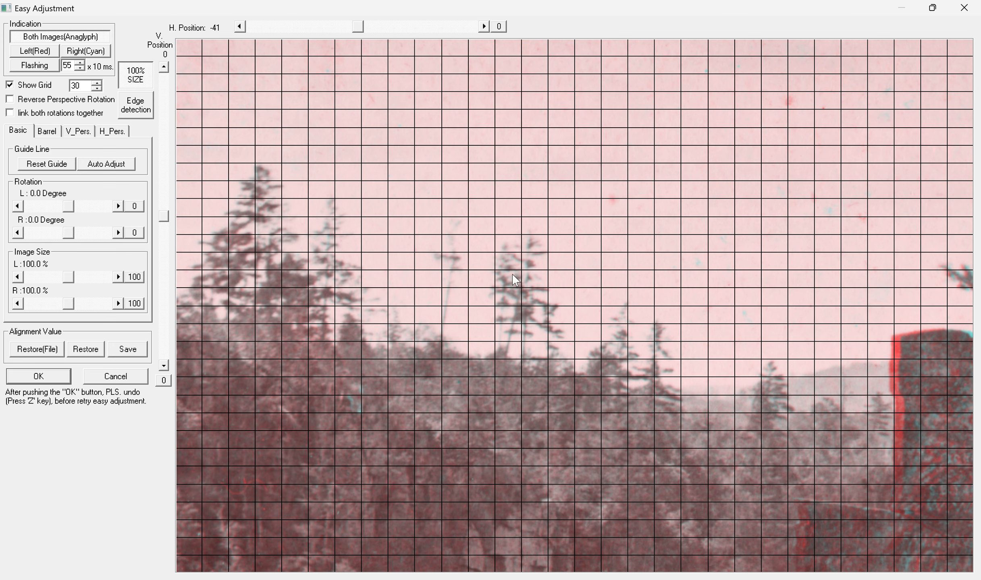
click(113, 378)
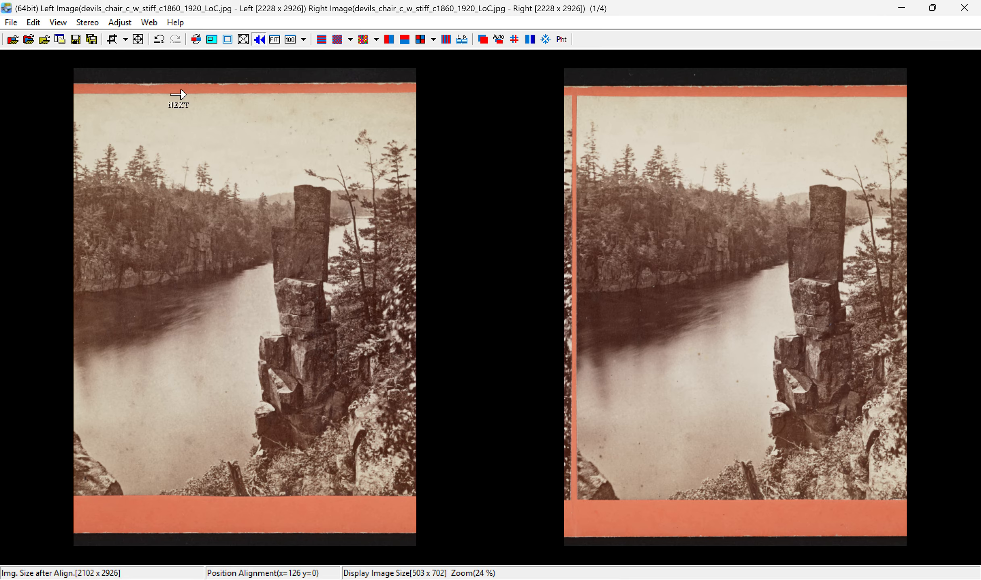
Crop the devils_chair pair to about 1763 x 2446 pixels, cutting off the card borders and the foreground rock
click(112, 39)
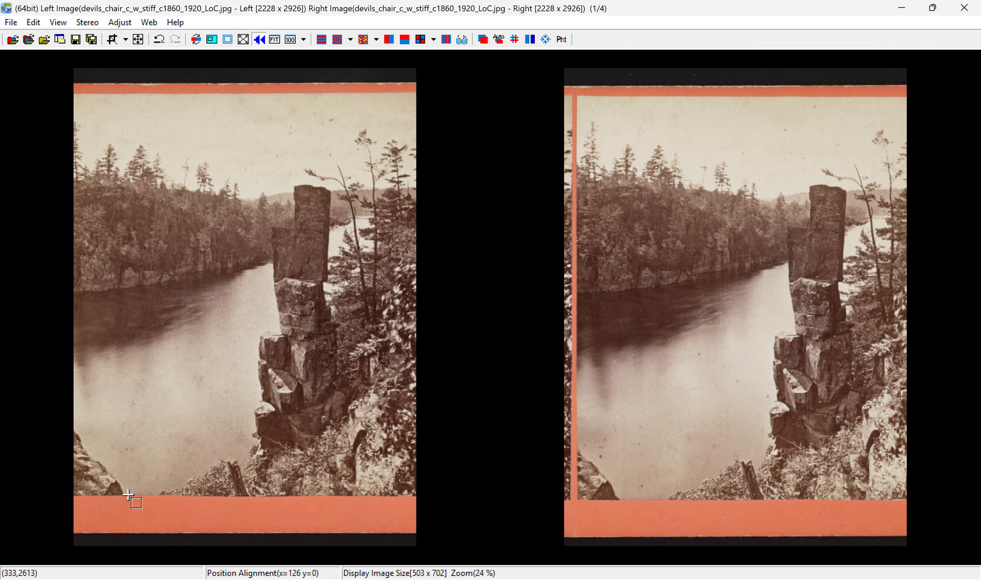
drag(128, 495, 417, 95)
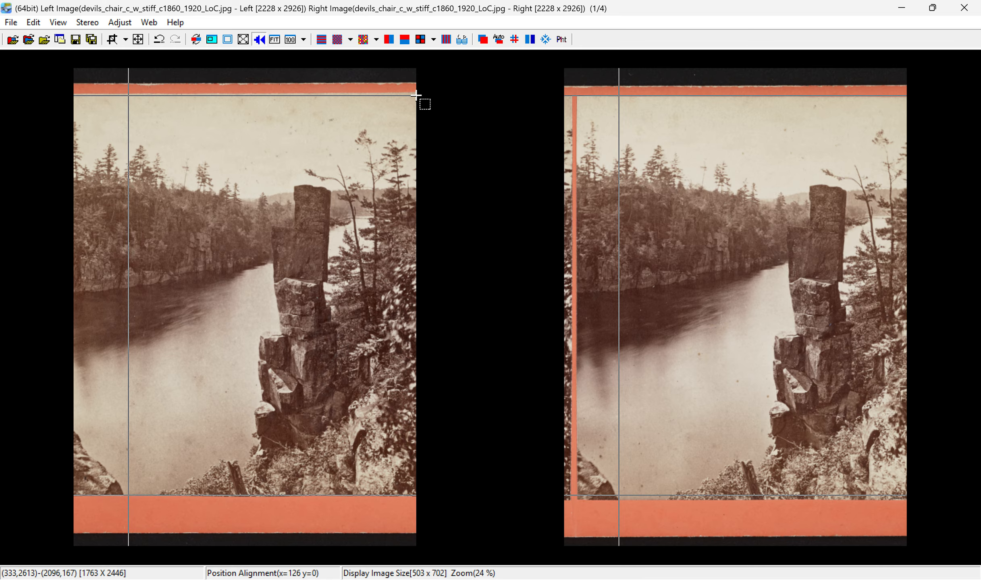
drag(416, 95, 417, 96)
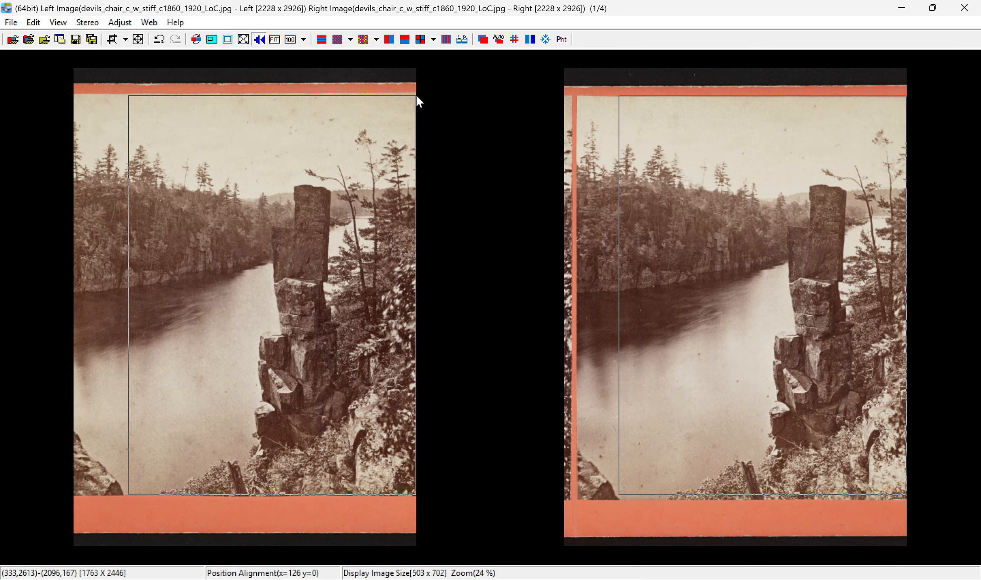
double_click(348, 149)
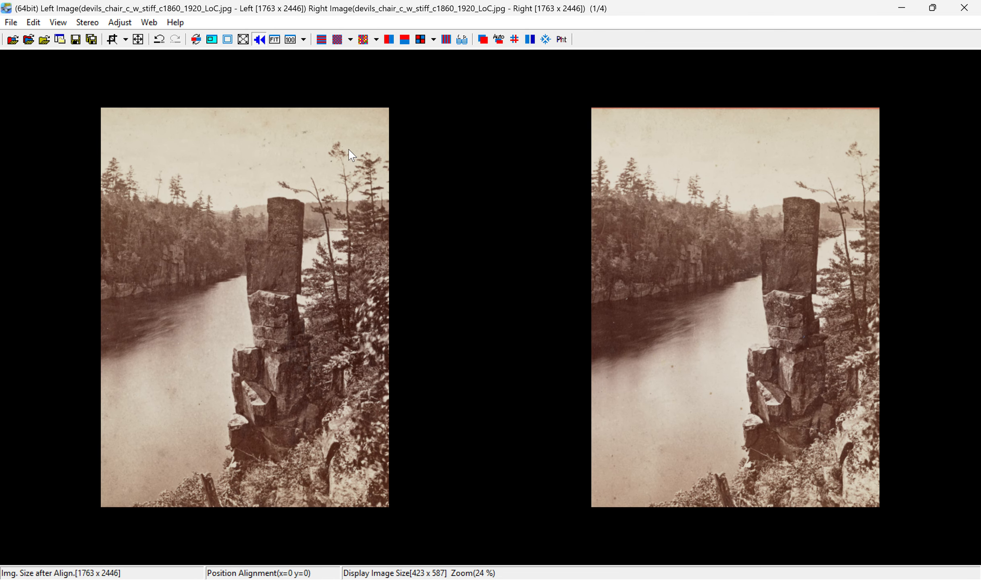
Set the cropped pair's horizontal position to -43 in a maximized Easy Adjustment window and apply it
click(119, 23)
click(129, 36)
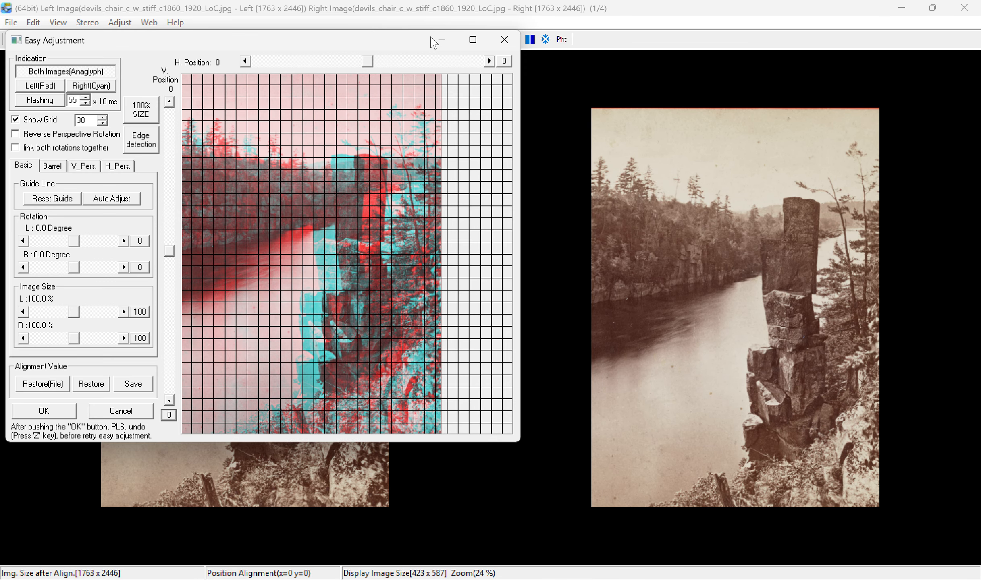
click(473, 39)
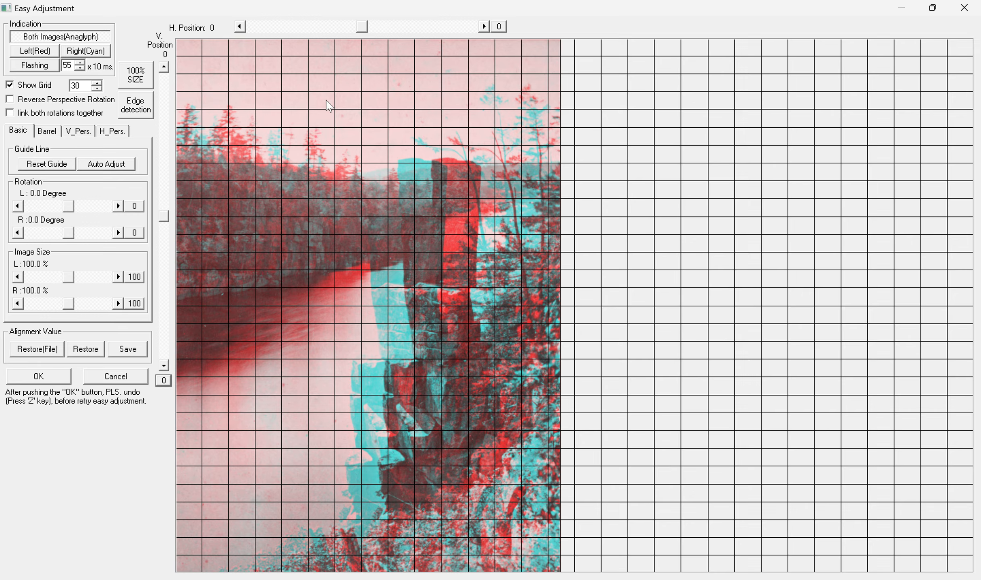
drag(362, 27, 358, 27)
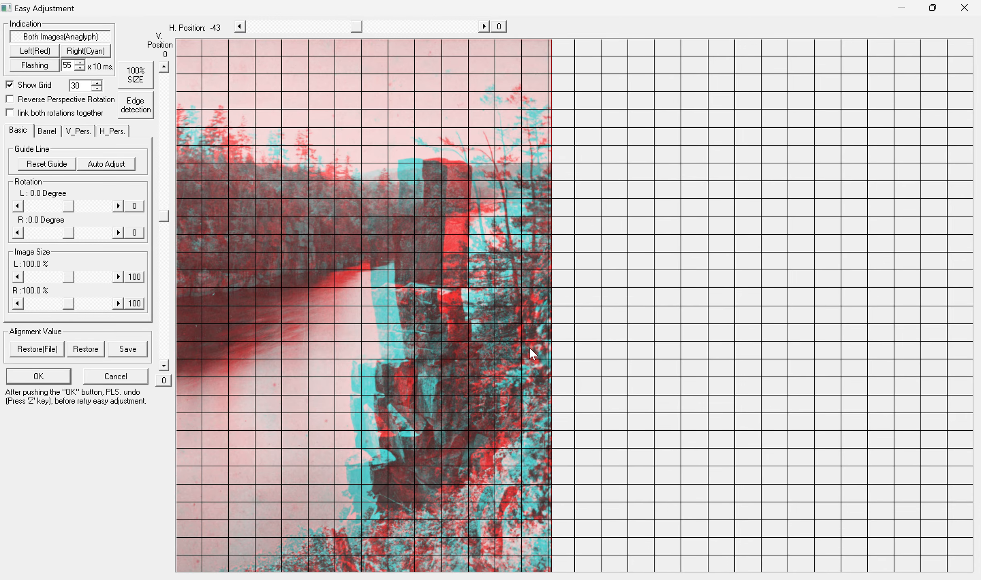
click(62, 370)
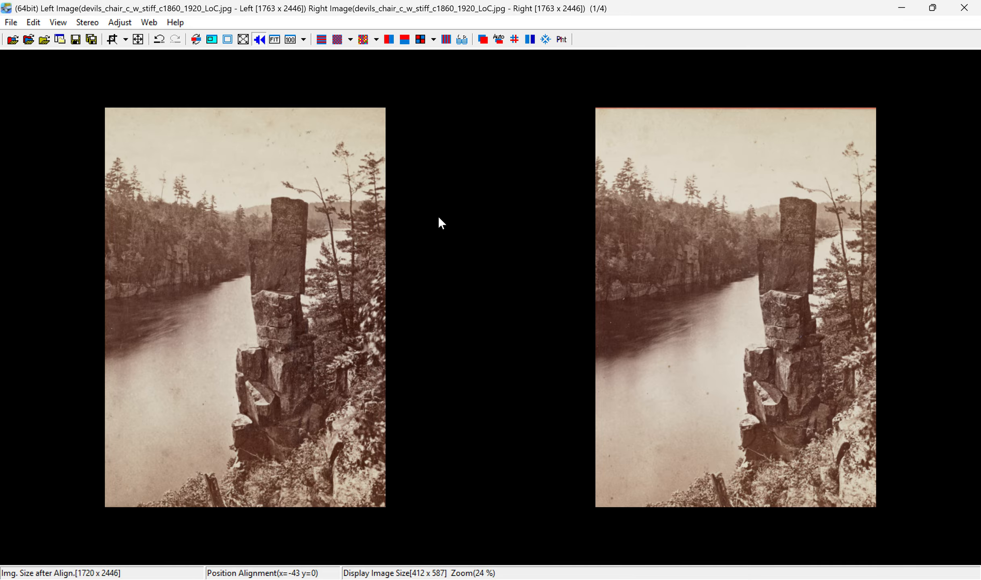
Open the weisman_art_museum stereo image as side-by-side without saving the changes to the devils_chair image
click(32, 23)
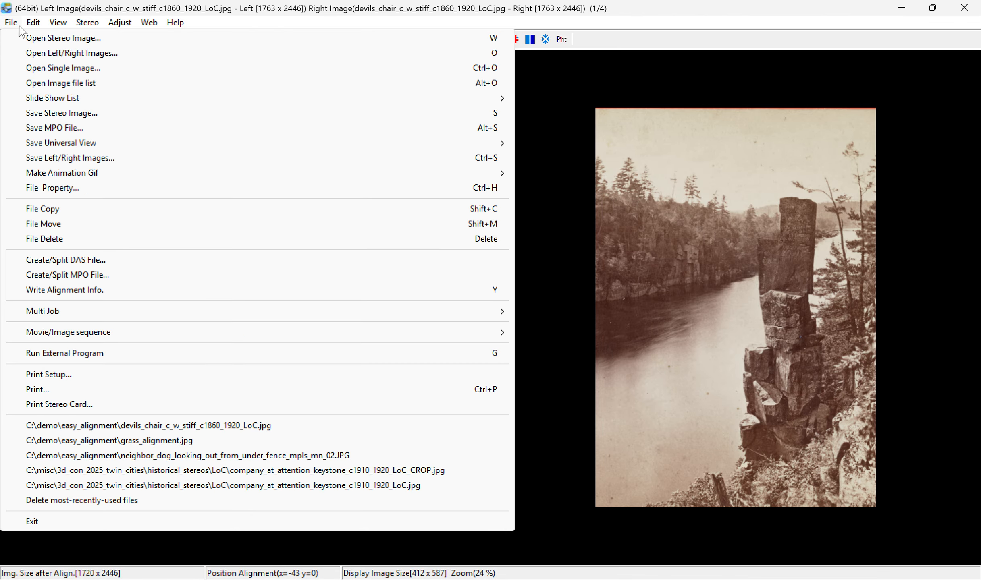
click(25, 38)
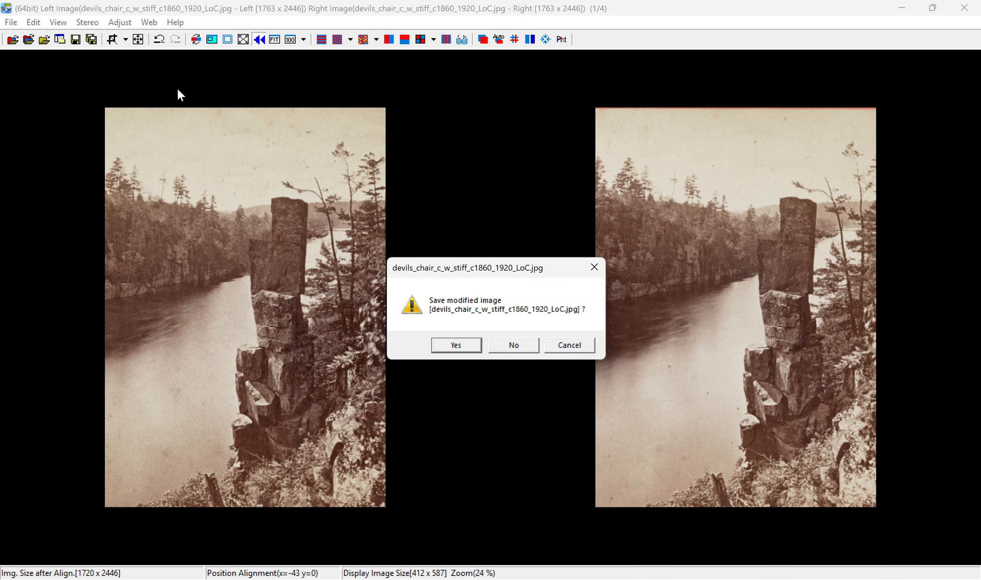
click(516, 345)
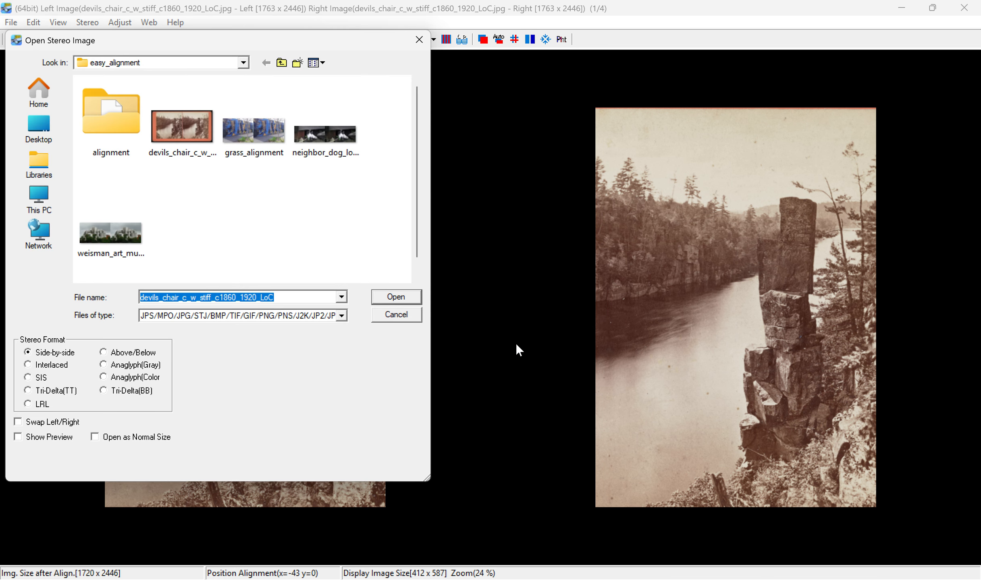
click(123, 228)
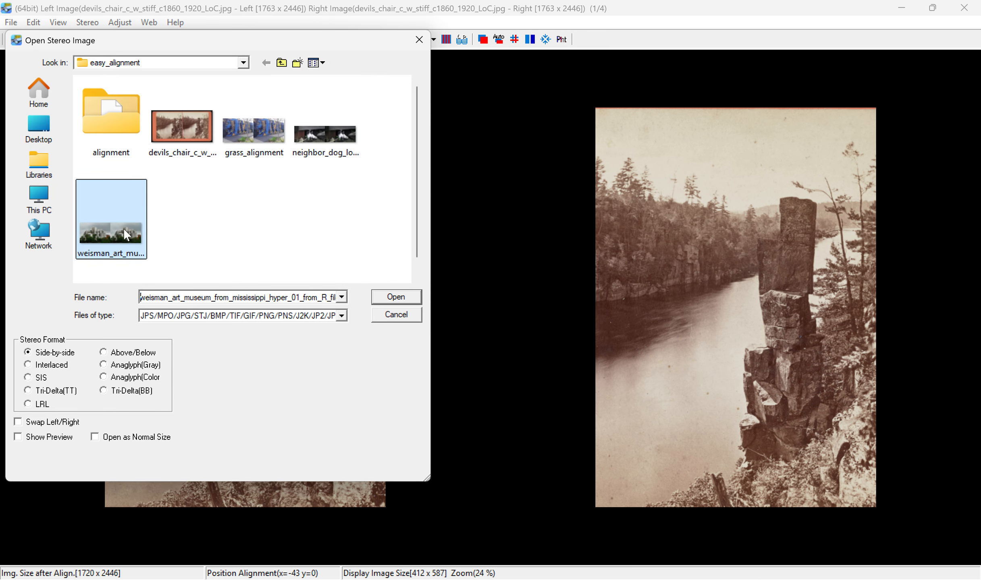
click(393, 293)
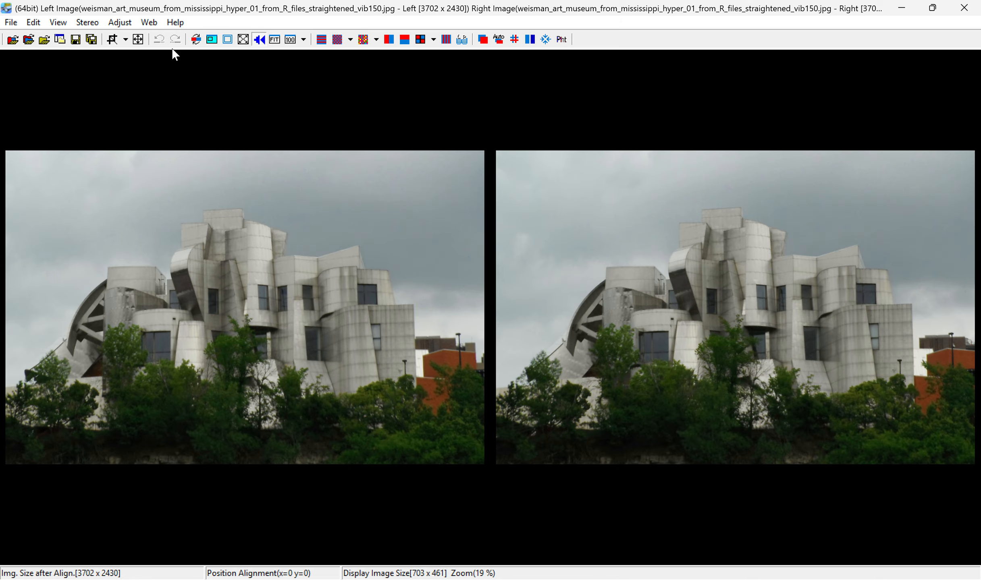
Align the weisman_art_museum pair with StereoAutoAlign and open it in a maximized Easy Adjustment window
click(119, 22)
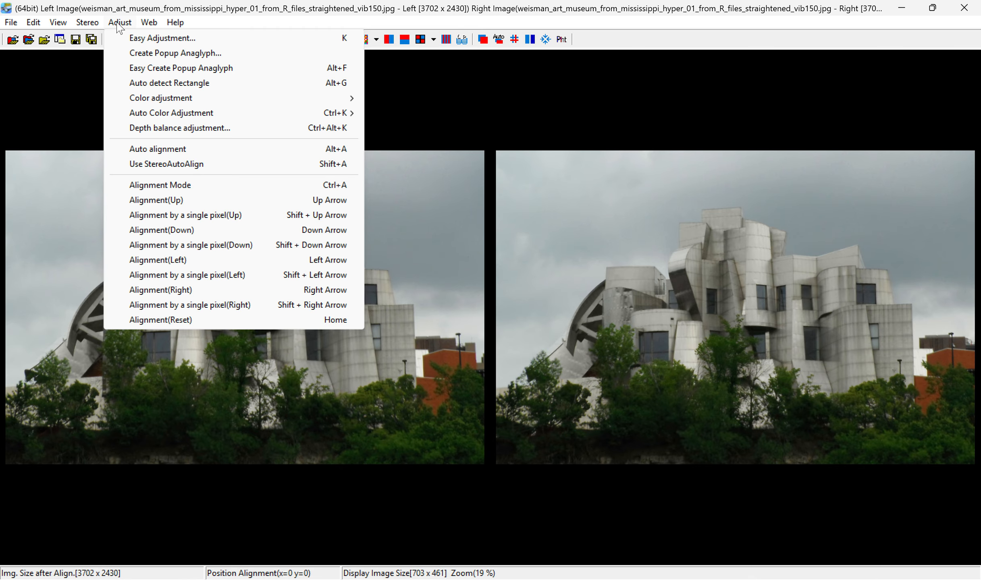
click(183, 164)
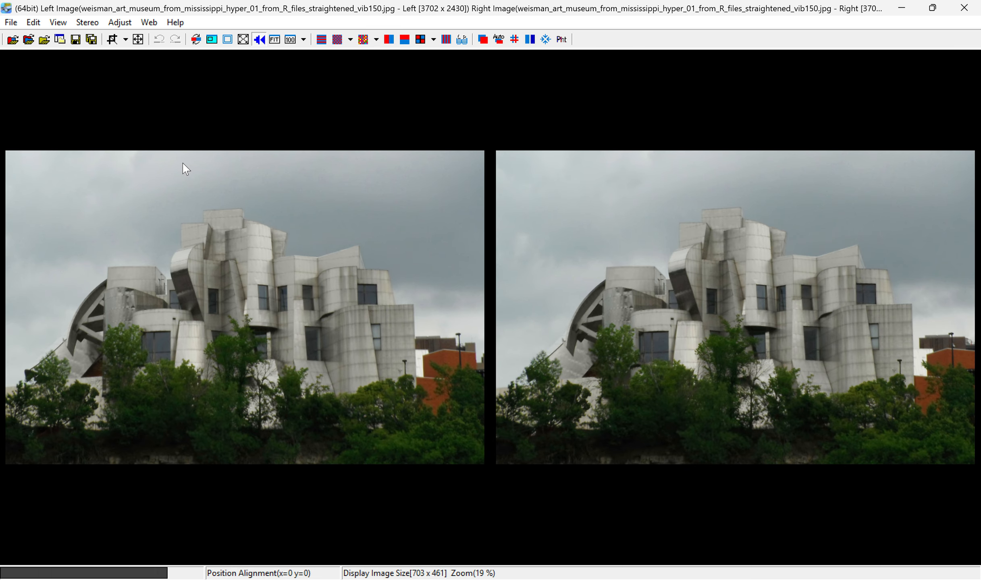
click(123, 23)
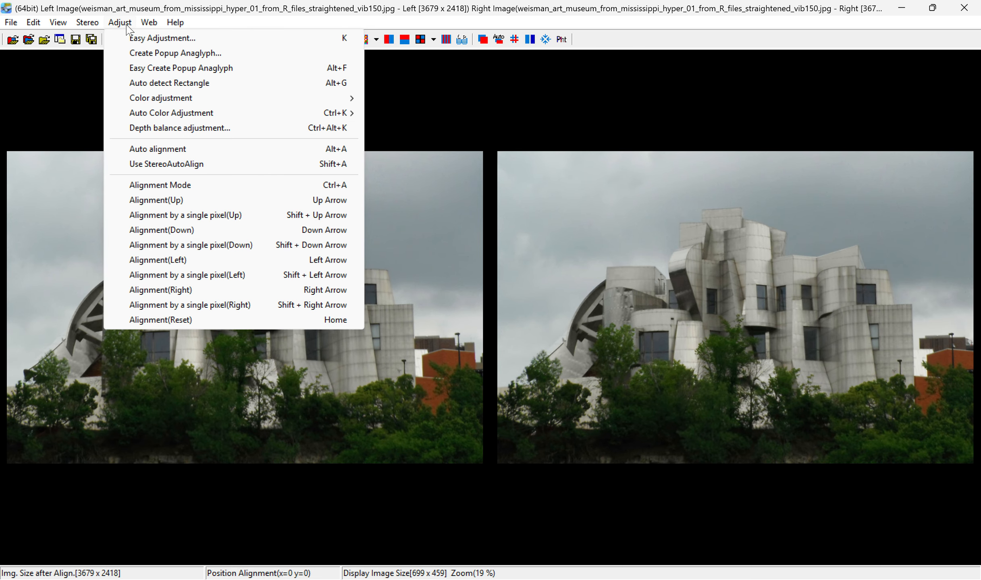
click(137, 37)
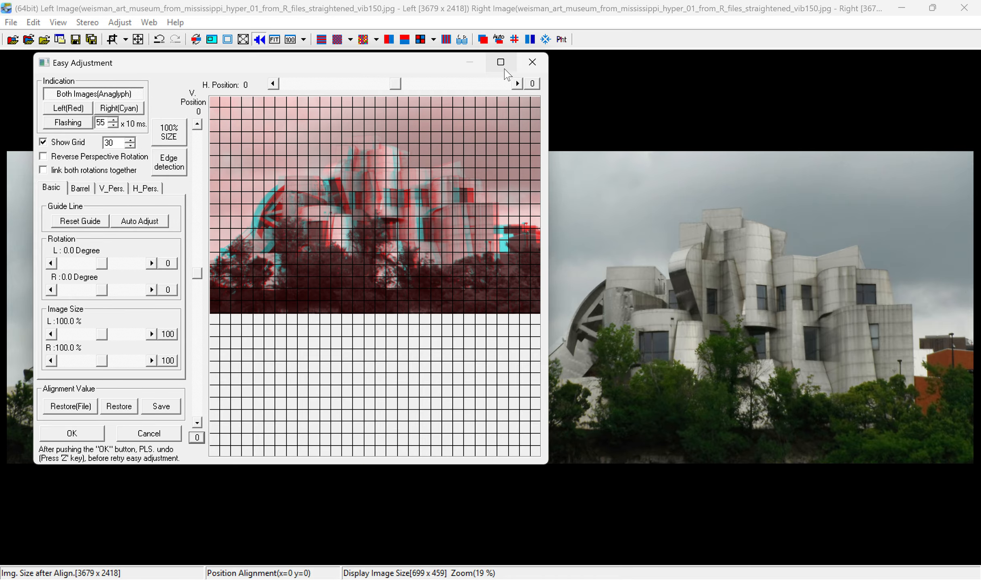
click(500, 62)
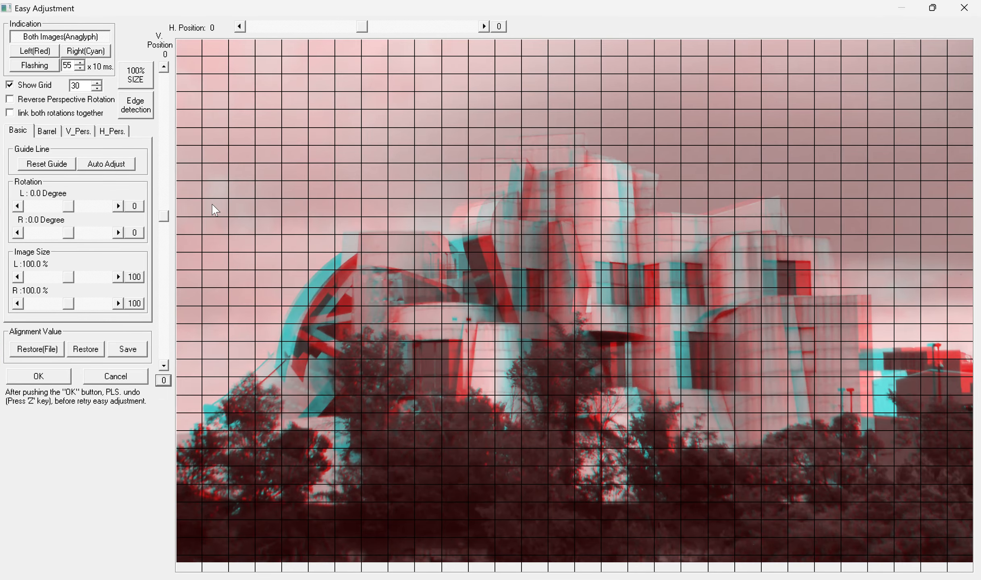
Compare the museum pair's left and right images by flashing them alternately, and return to the anaglyph view of both images
click(36, 66)
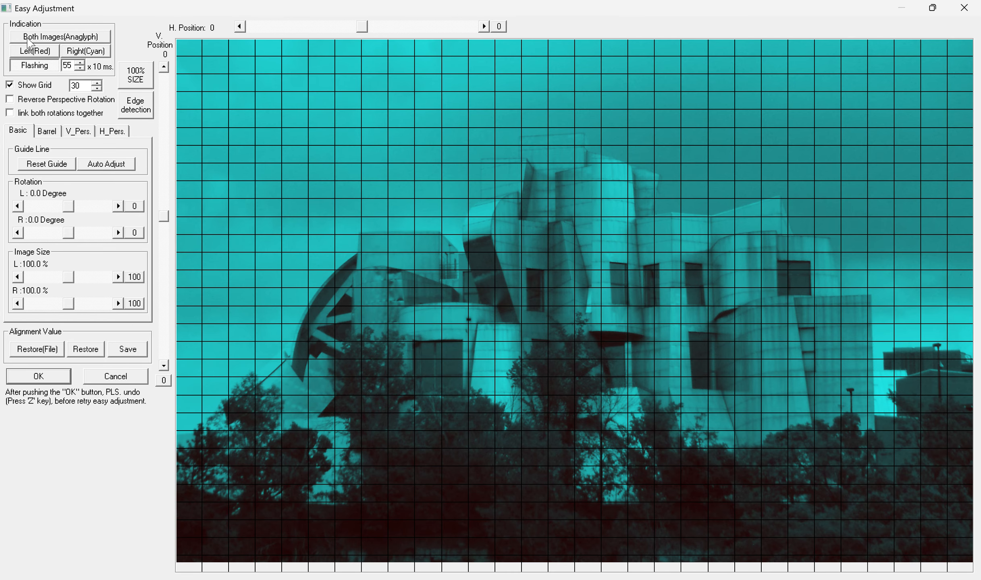
click(28, 39)
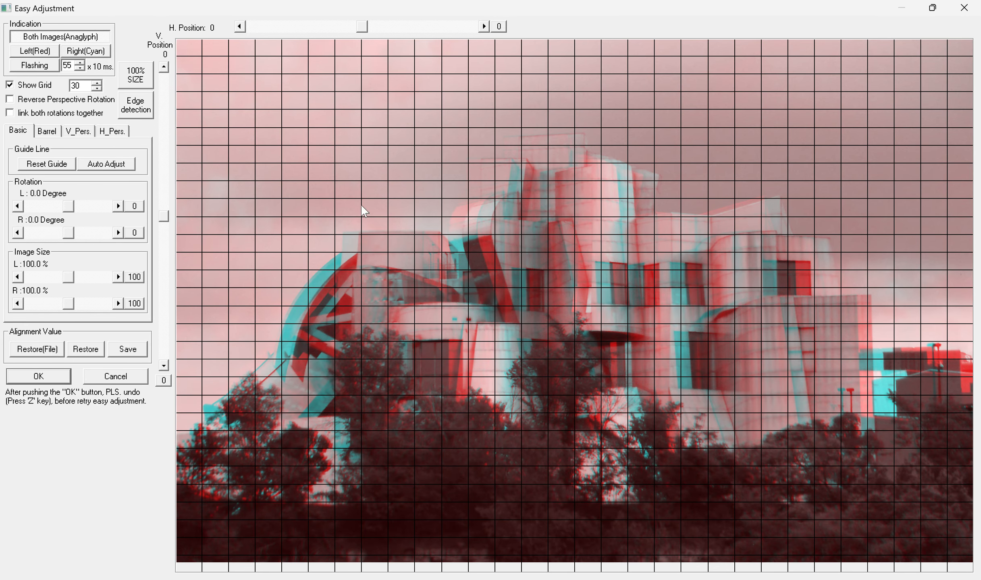
Set the museum pair's horizontal position to 1 while viewing the foreground trees at 100% size
click(138, 80)
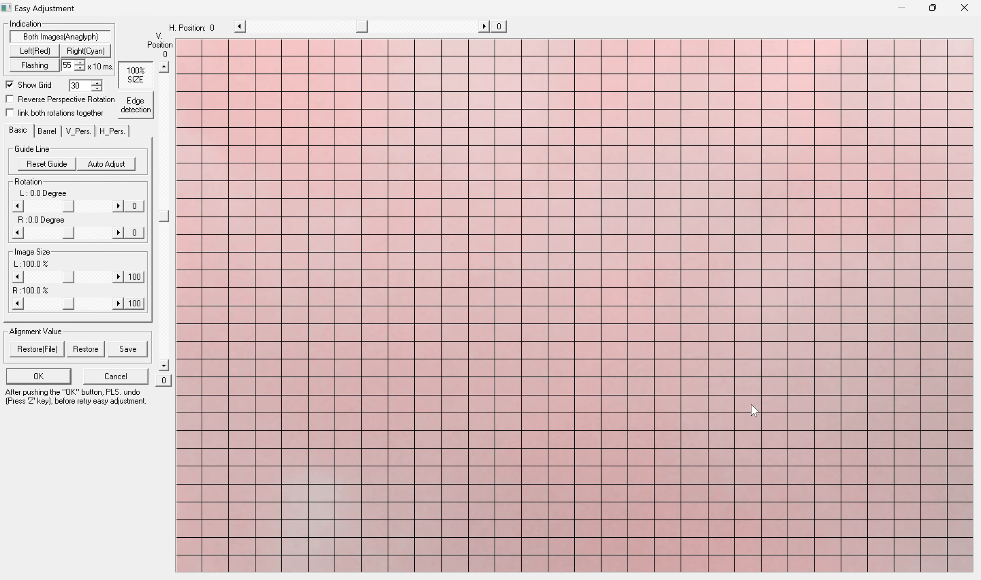
drag(870, 530, 452, 3)
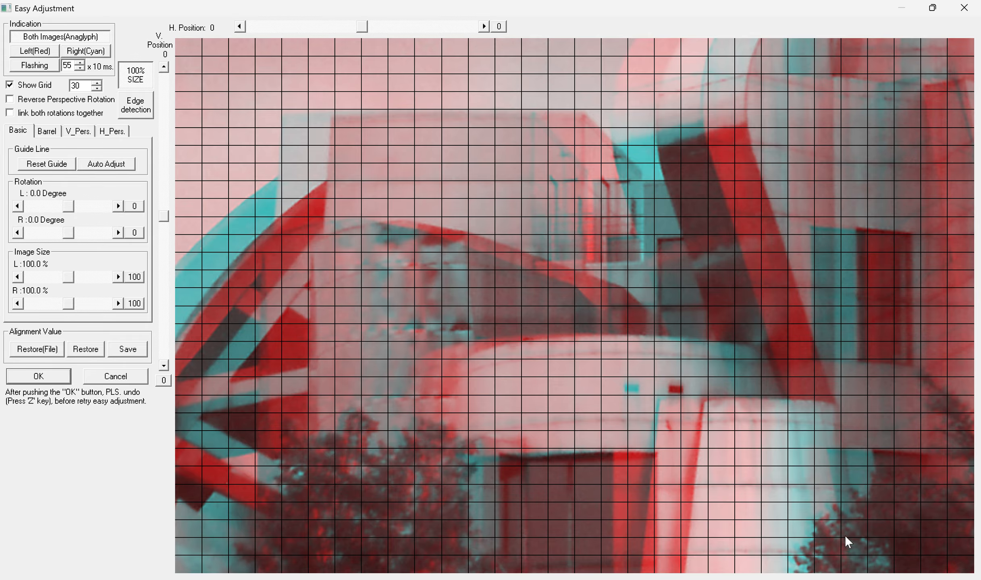
drag(844, 535, 426, 76)
drag(751, 411, 69, 25)
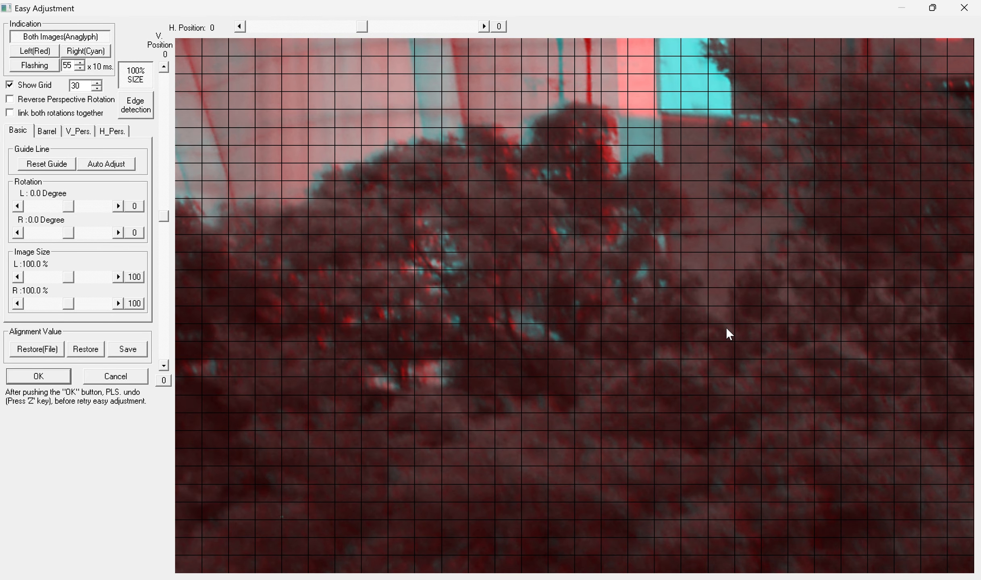
drag(306, 348, 571, 249)
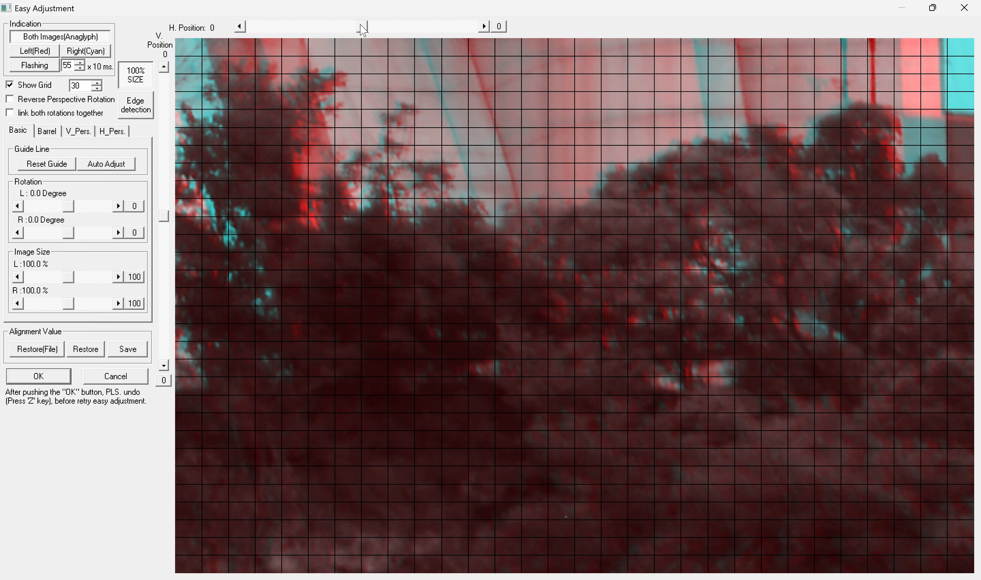
drag(362, 27, 362, 28)
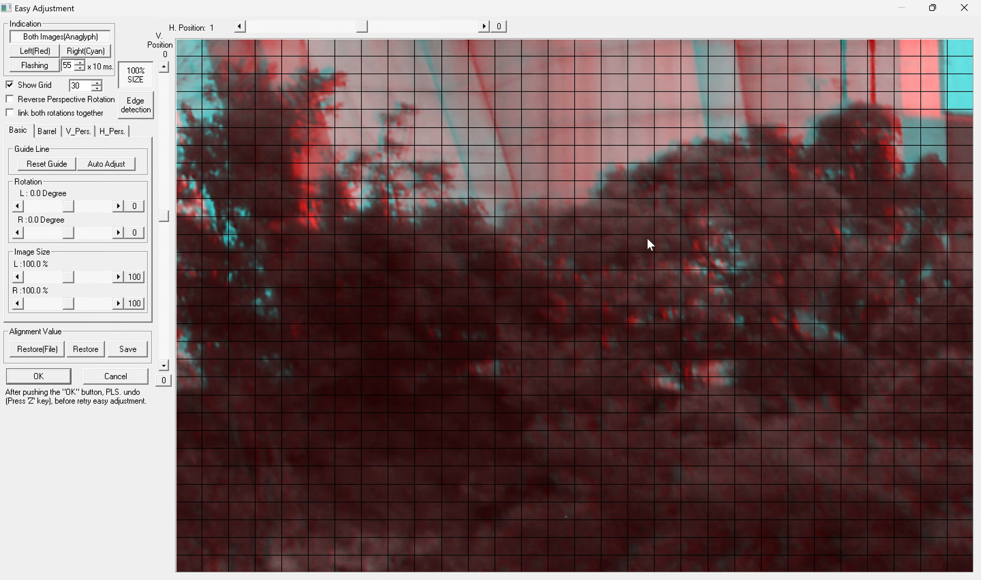
drag(362, 29, 362, 30)
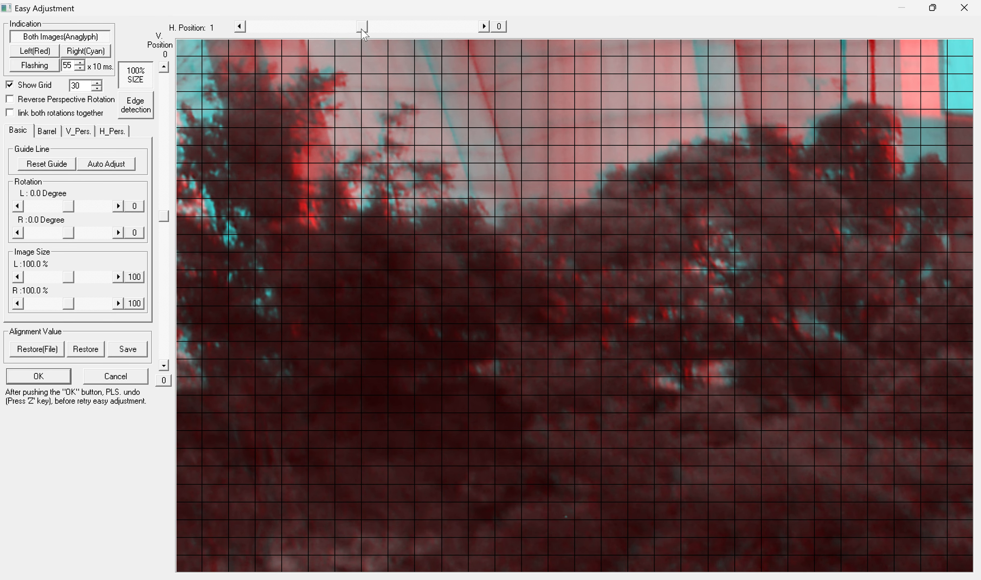
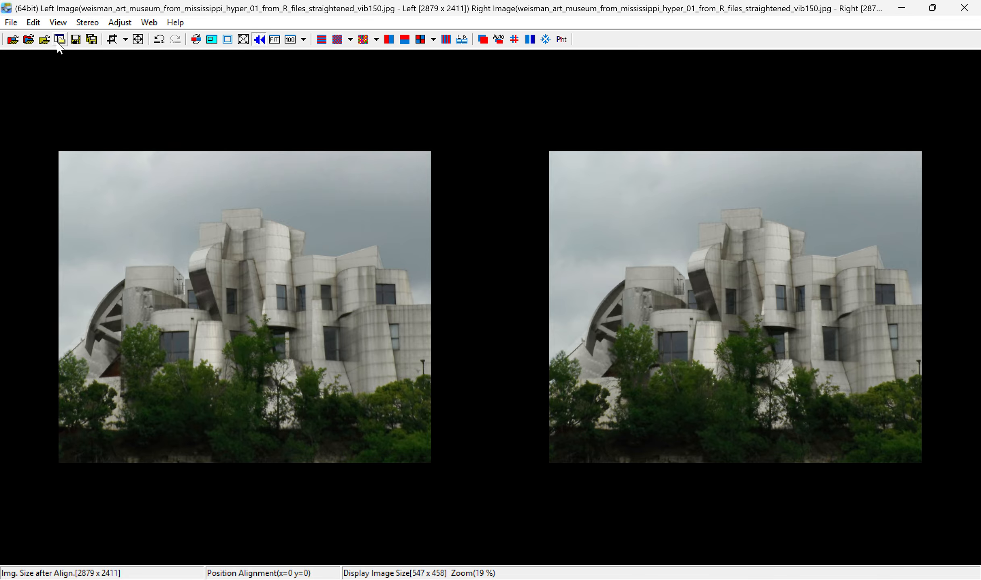
Open the neighbor_dog stereo image as side-by-side without saving the changes to the weisman_art_museum image
click(34, 23)
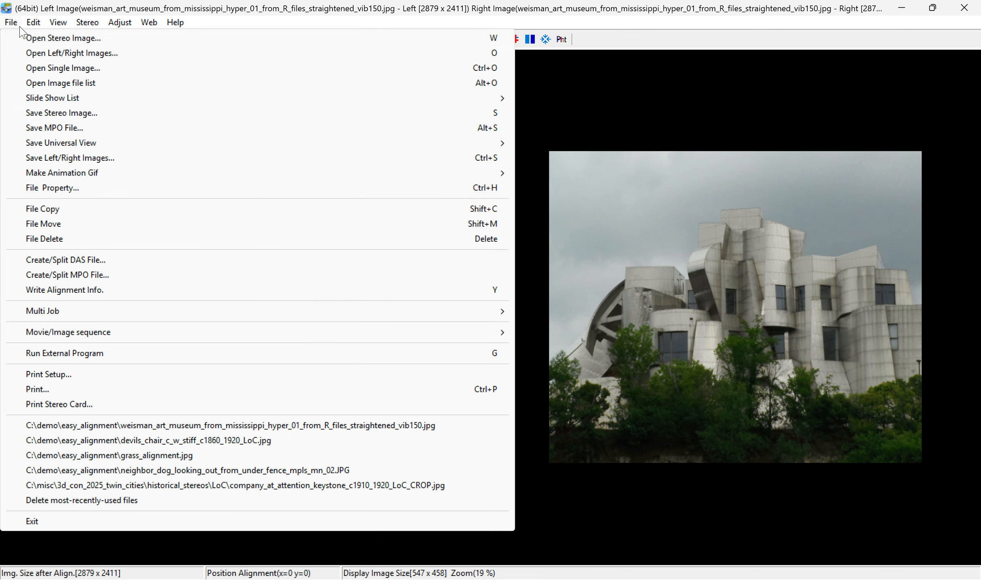
click(28, 39)
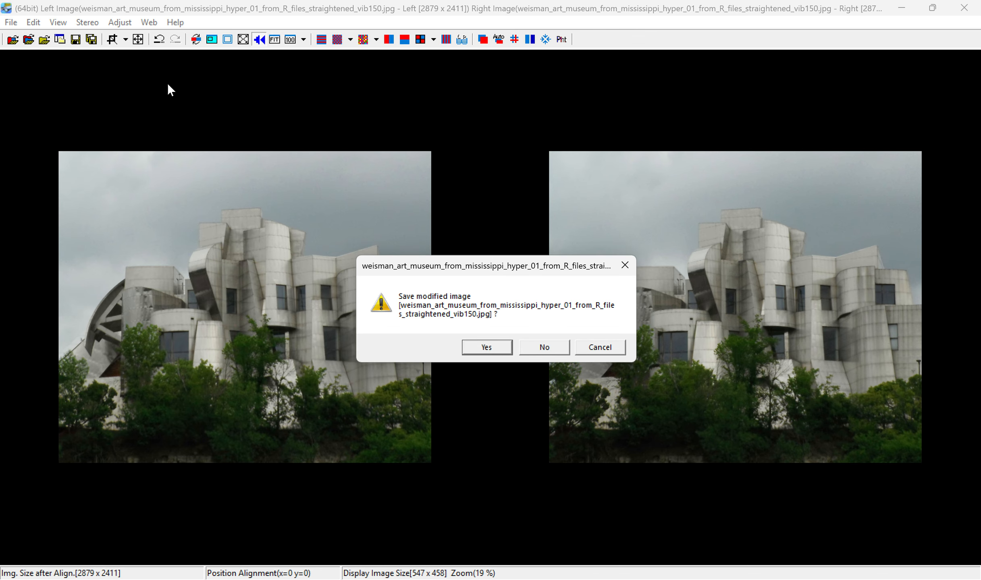
click(540, 345)
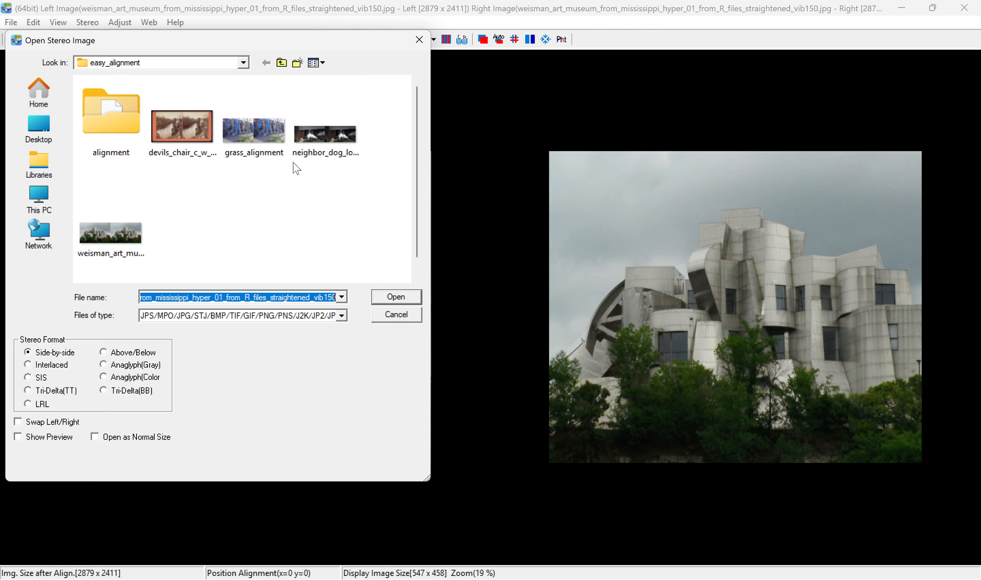
click(320, 145)
click(405, 296)
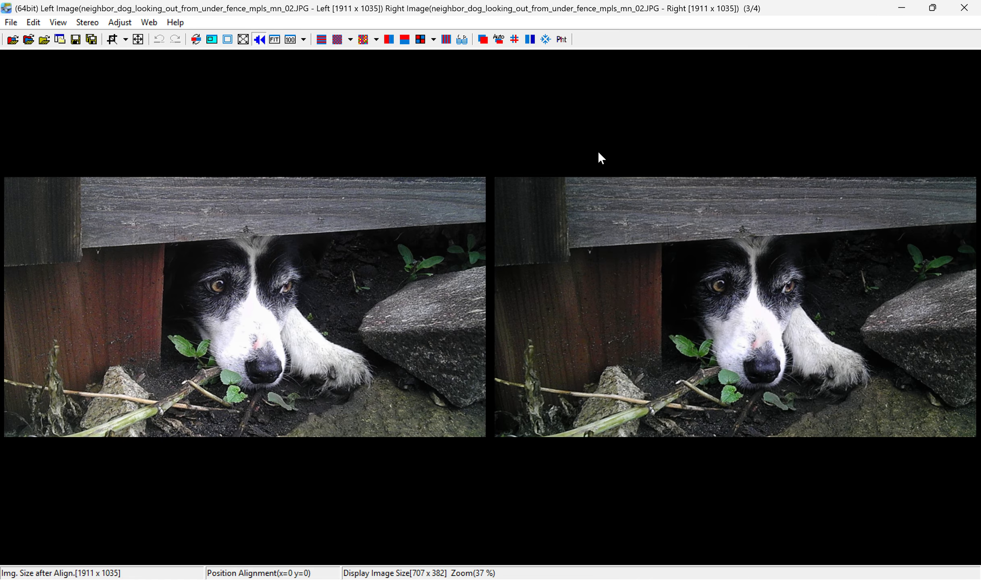
Align the neighbor_dog pair with StereoAutoAlign and open it in a maximized Easy Adjustment window
click(128, 23)
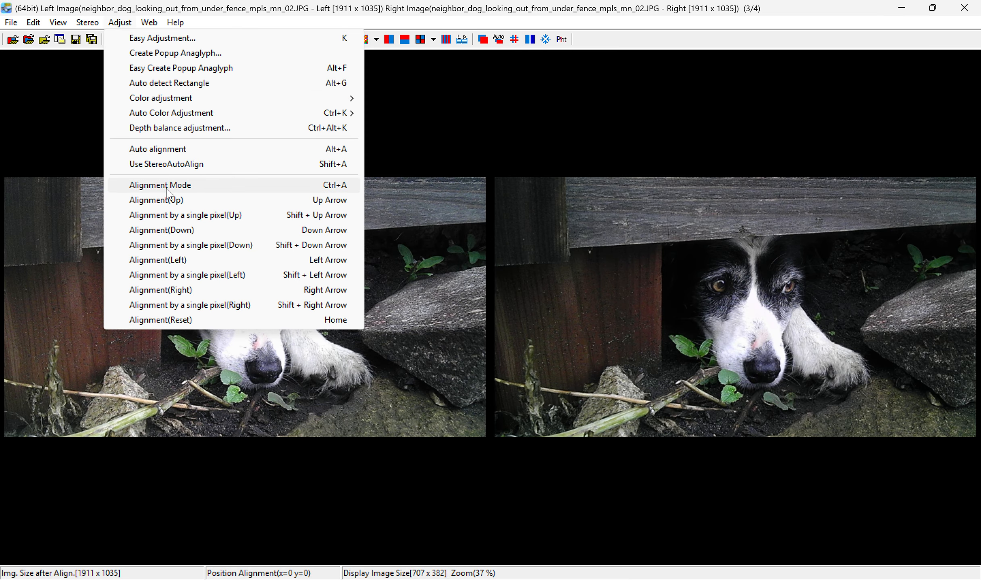
click(164, 163)
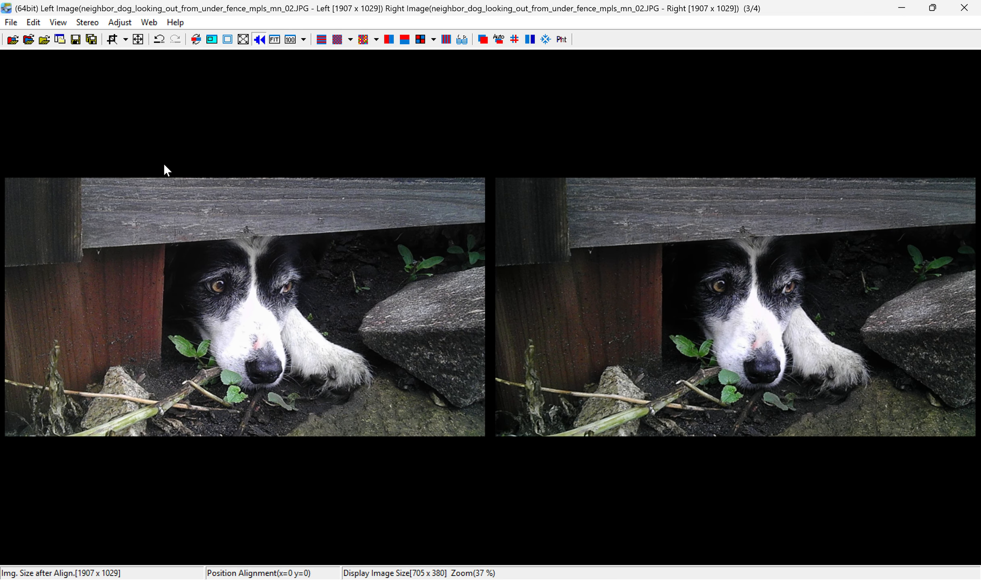
click(120, 22)
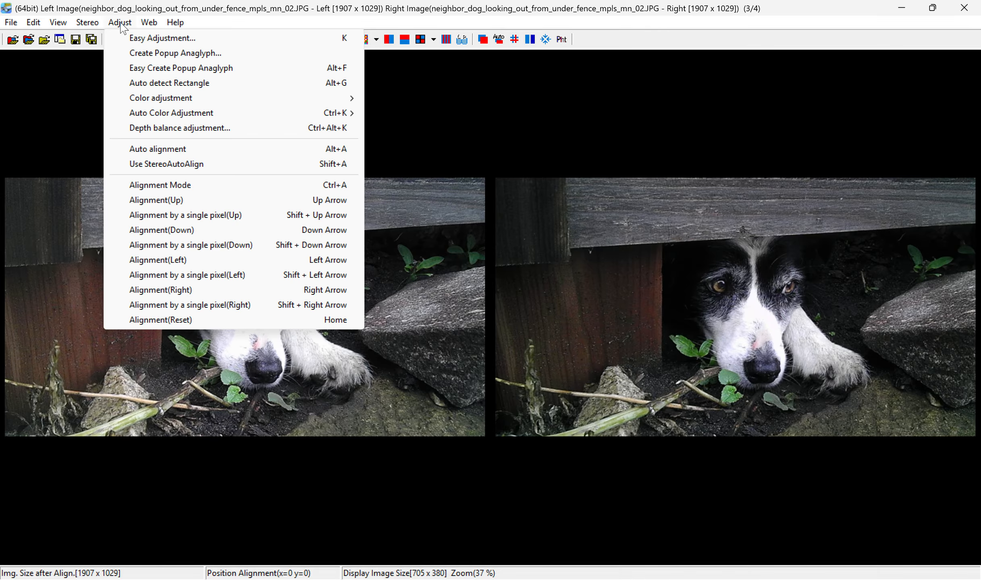
click(133, 38)
drag(282, 35, 343, 96)
click(528, 91)
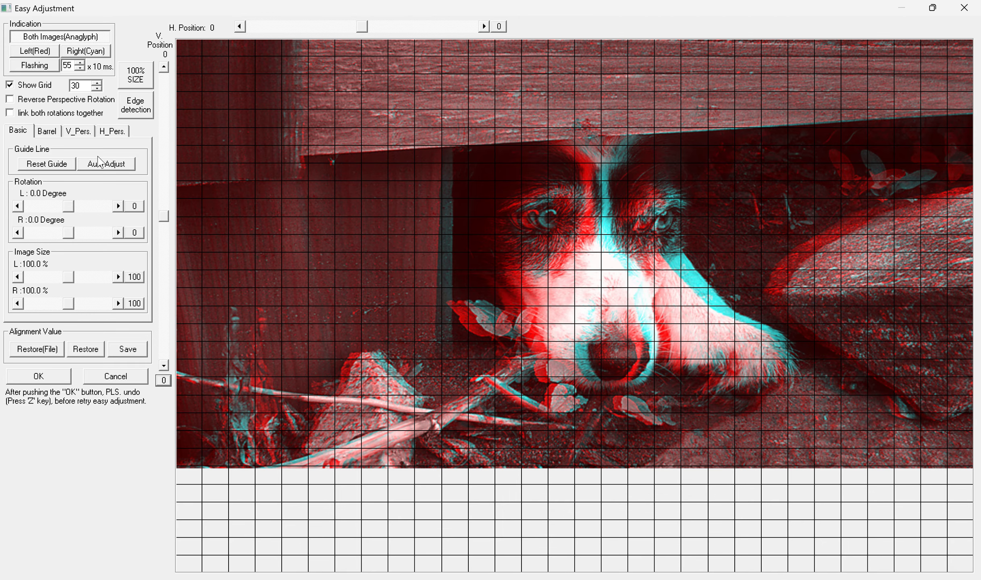
Compare the dog pair's left and right images by flashing them alternately, restore the anaglyph view, and close Easy Adjustment
click(40, 68)
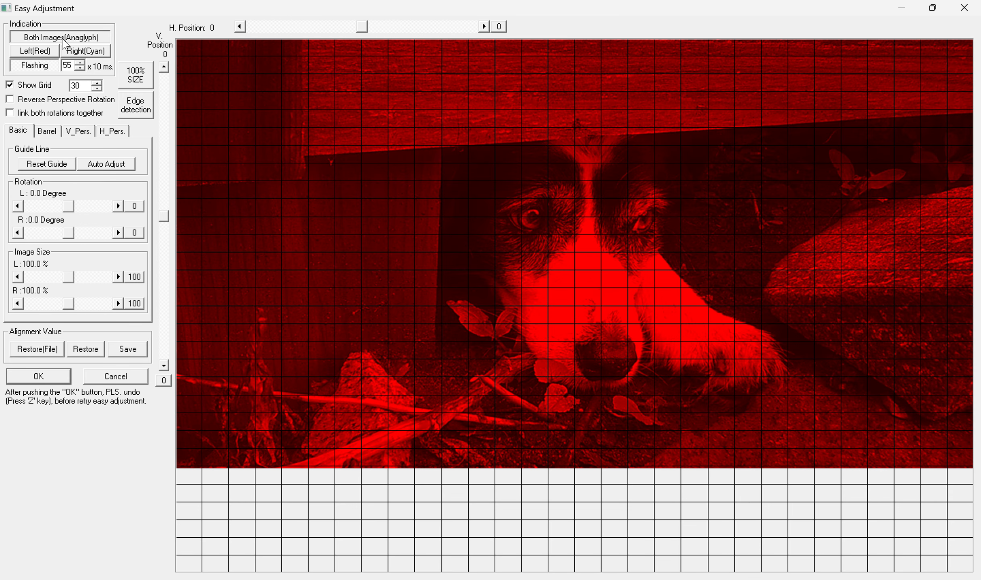
click(61, 37)
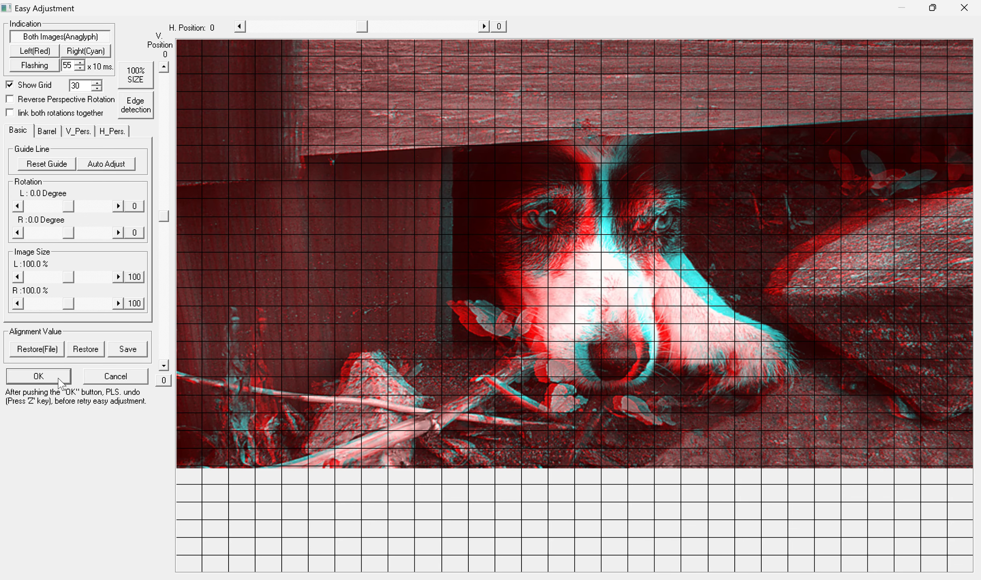
click(60, 379)
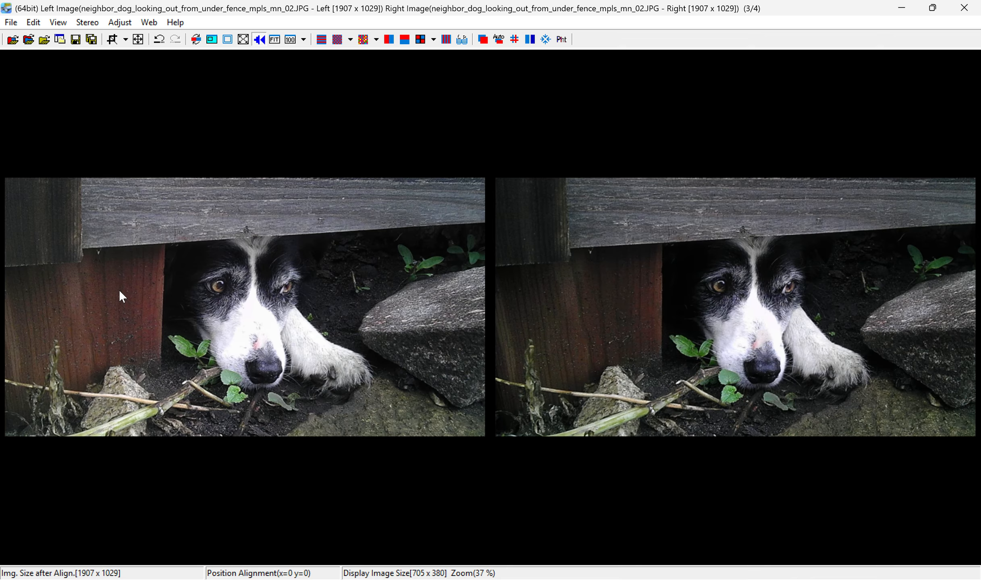
Crop the dog pair to about 1127 x 1019 pixels, cutting off the red fence boards beside the dog's face
click(113, 40)
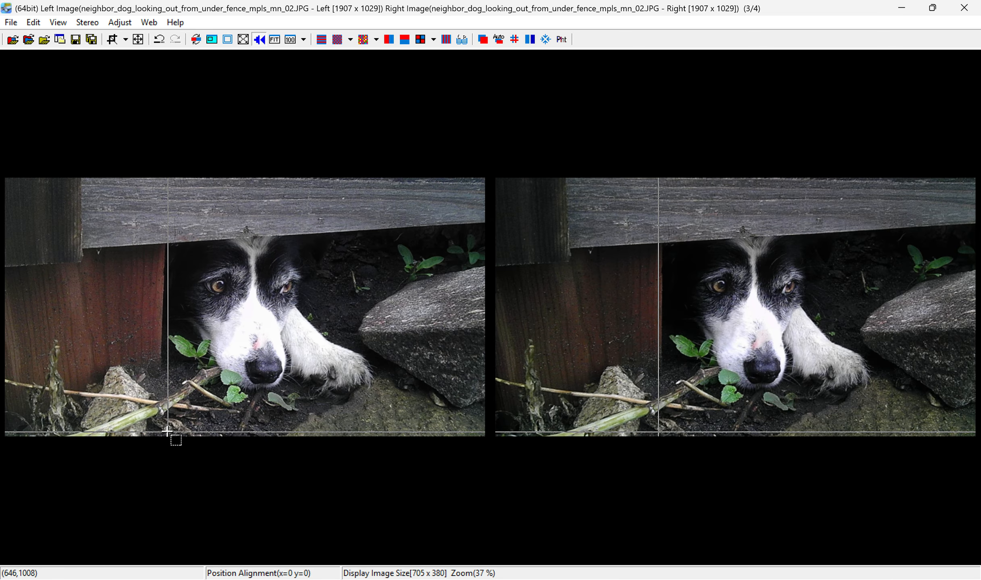
drag(168, 434, 450, 183)
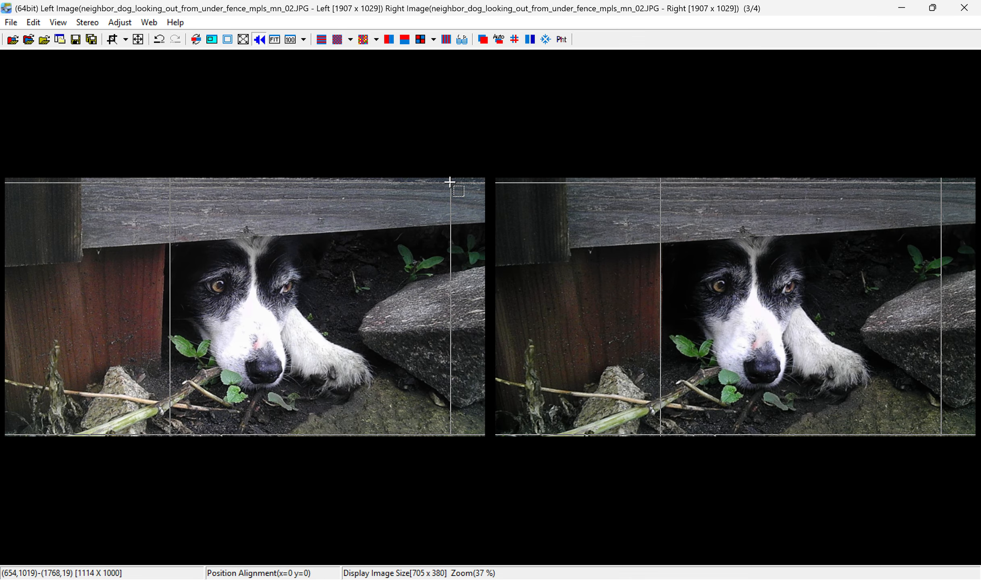
drag(450, 182, 453, 177)
Compare the cropped dog pair's left and right images by flashing them in a maximized Easy Adjustment window, and cancel the adjustment
click(120, 22)
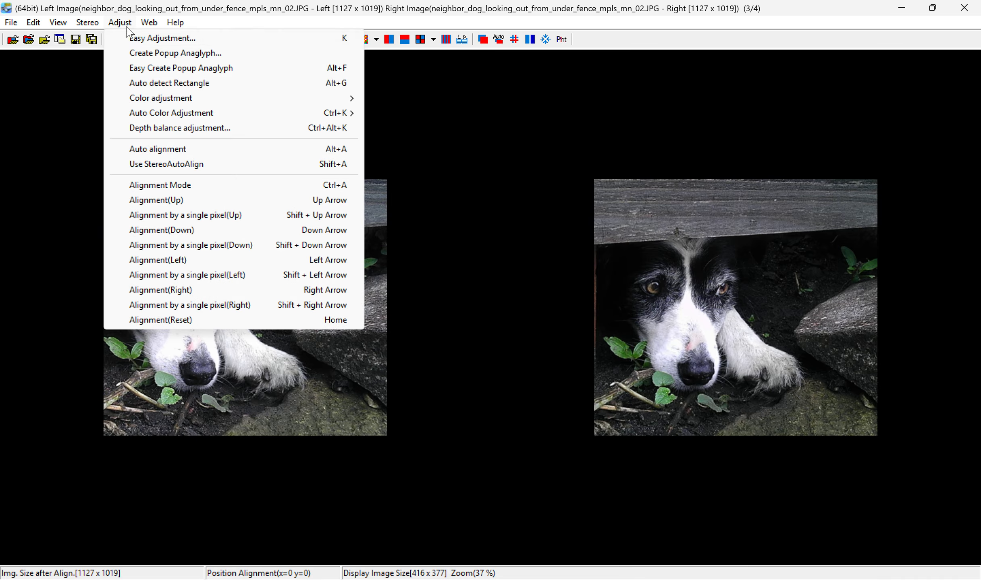
click(129, 37)
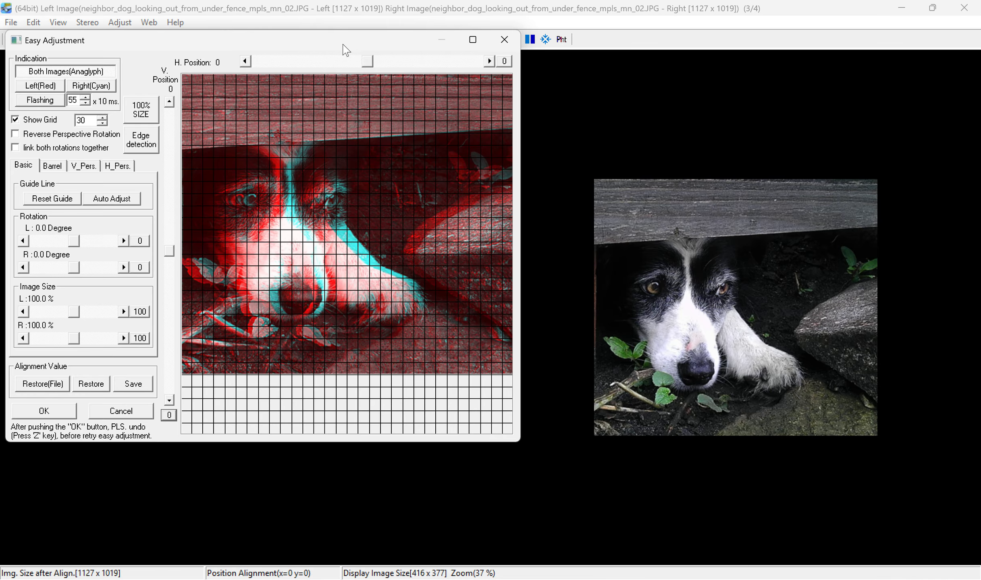
drag(337, 40, 399, 87)
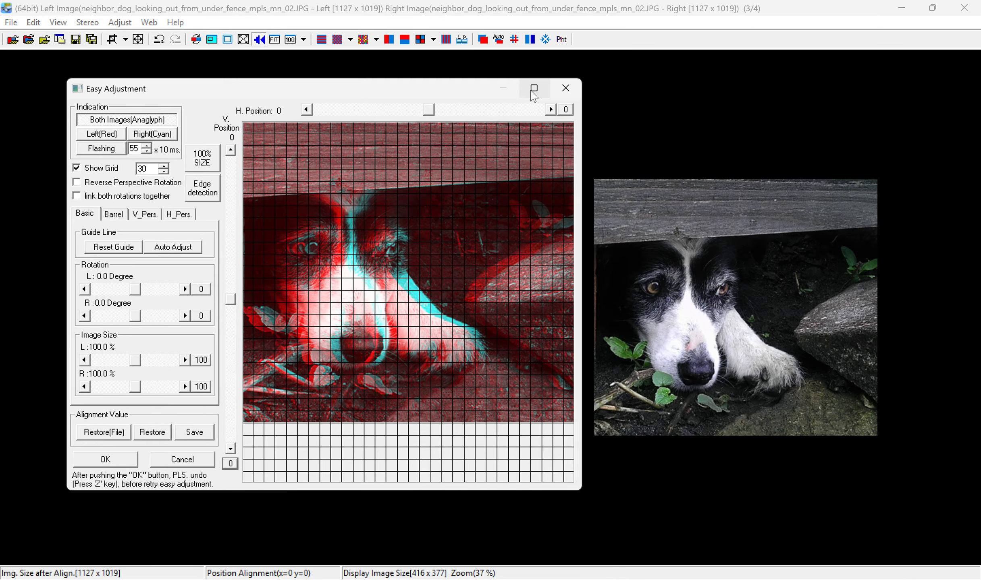
click(531, 85)
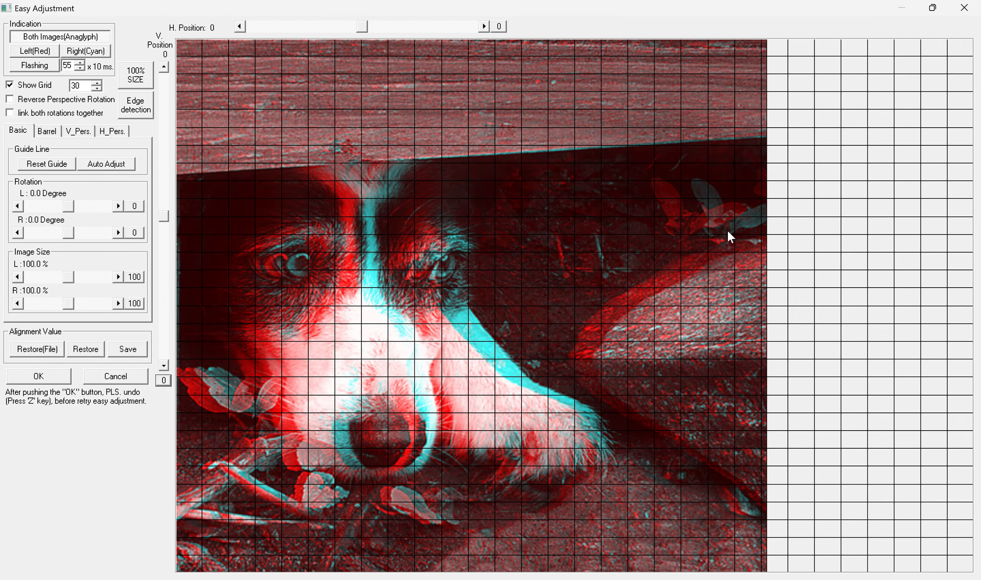
click(35, 66)
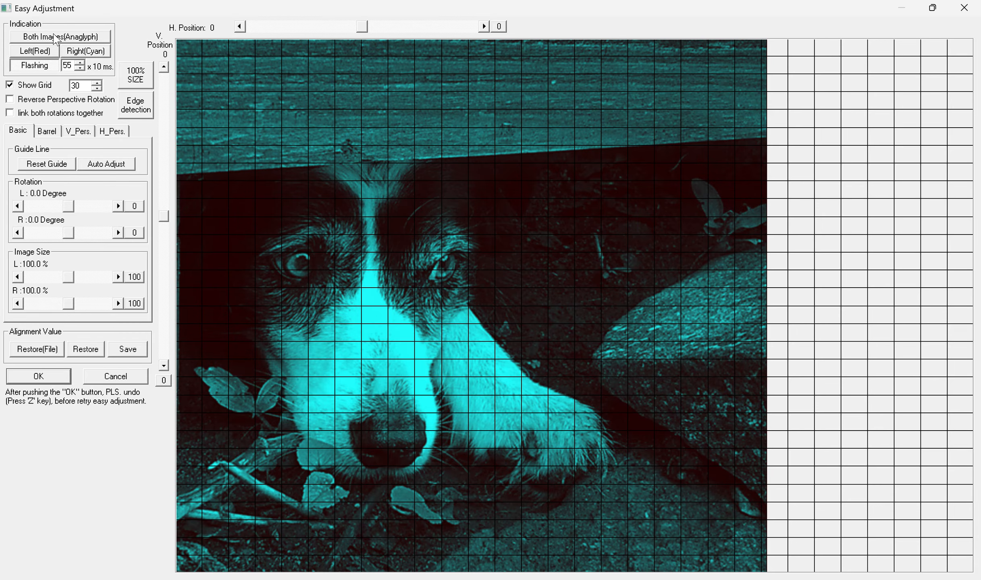
click(57, 37)
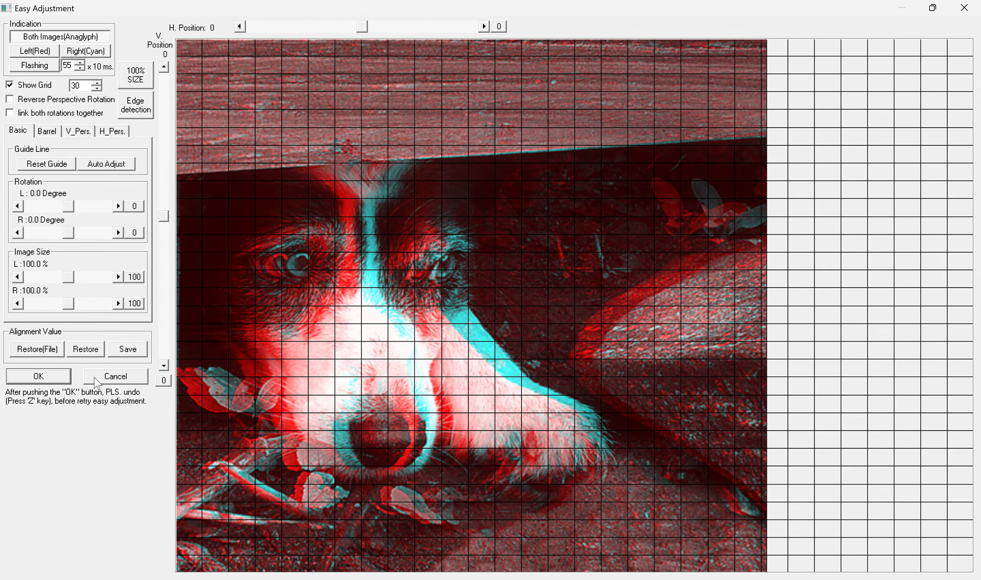
click(101, 376)
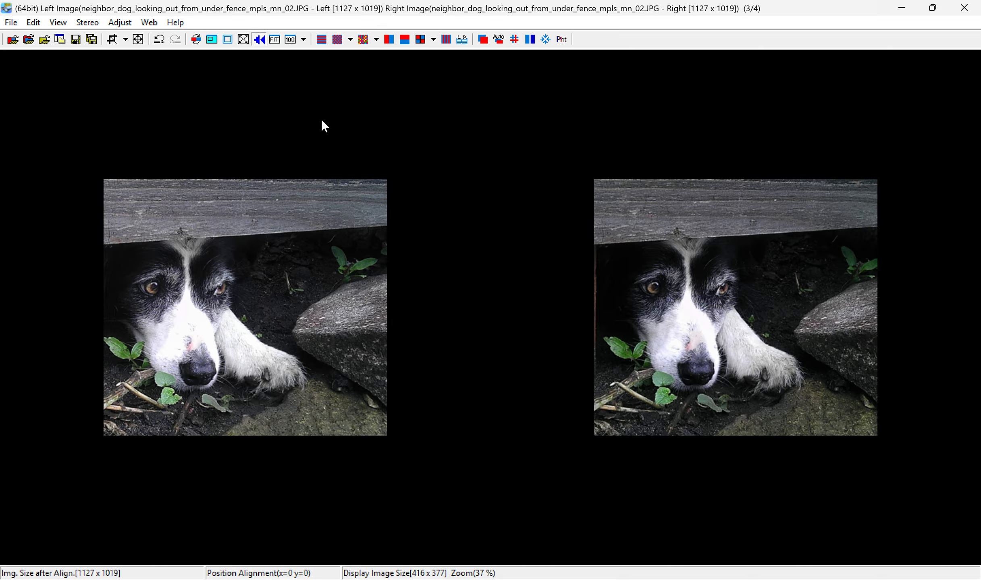
Reopen the cropped dog pair in a maximized Easy Adjustment window
click(119, 23)
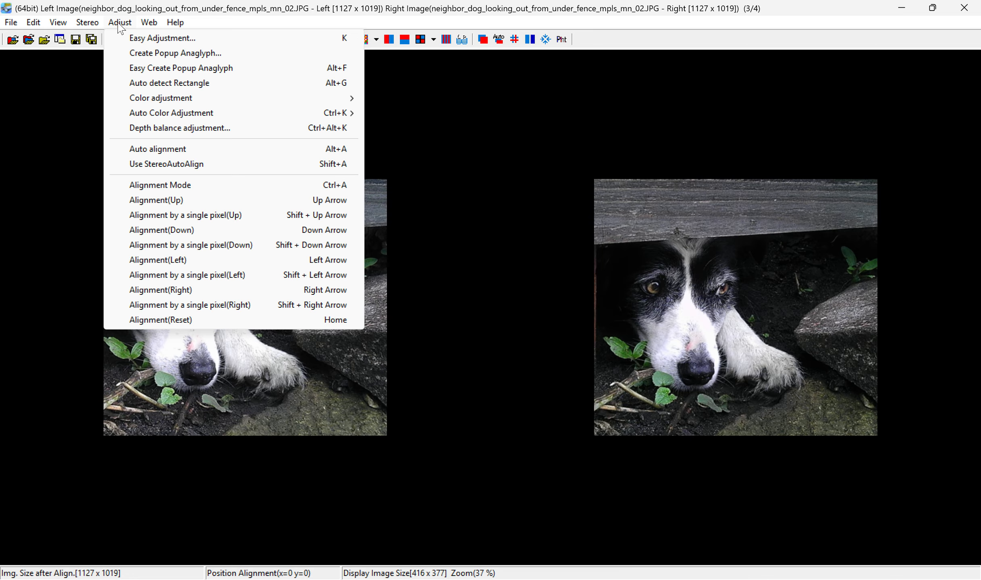
click(139, 39)
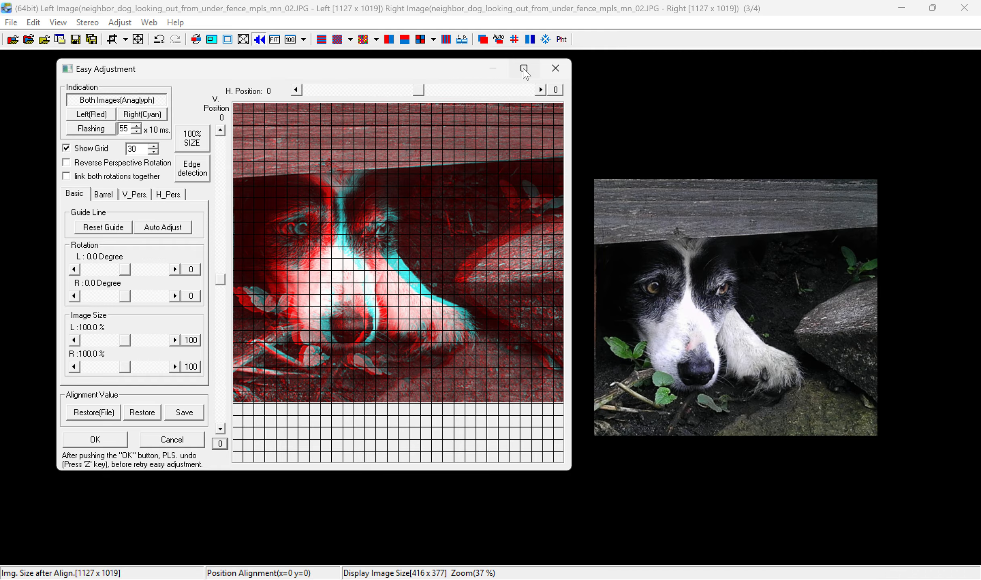
click(526, 75)
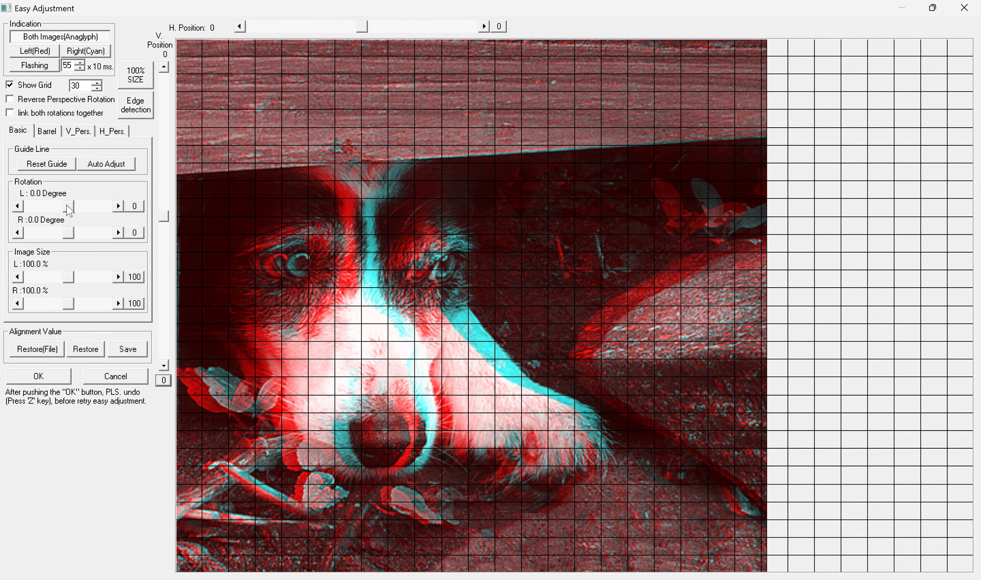
Try rotating only the left image by 0.8 degrees, and reset its rotation to 0
drag(66, 205, 67, 207)
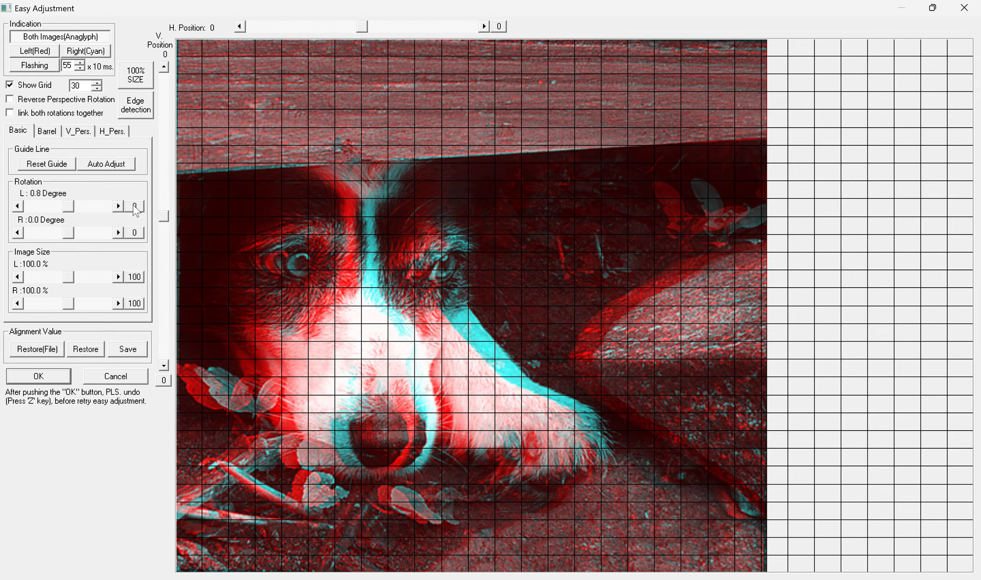
click(134, 206)
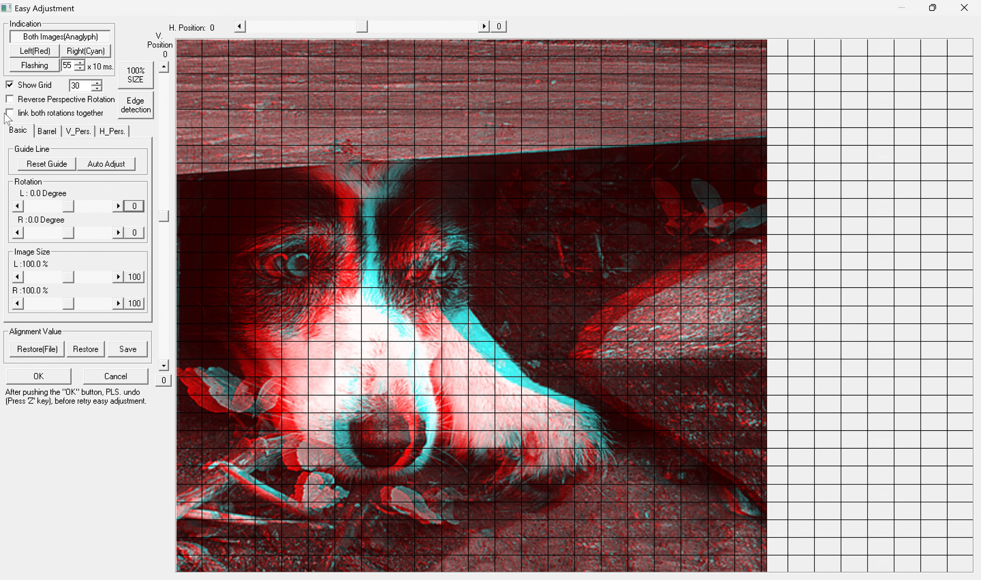
Link both rotations together, try rotating the dog images jointly by 2.4 and 0.8 degrees, and reset the rotation to 0
click(9, 115)
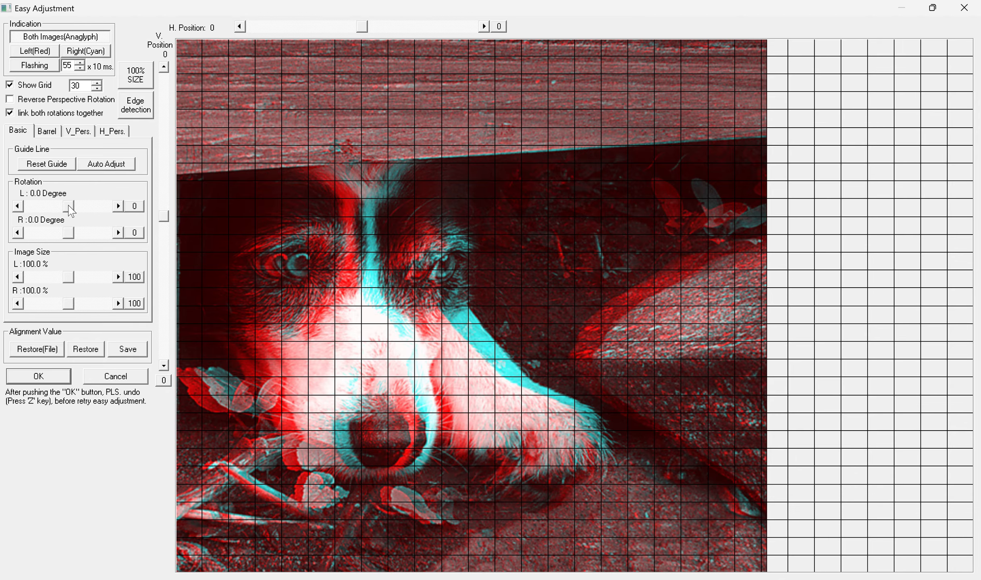
drag(68, 206, 70, 206)
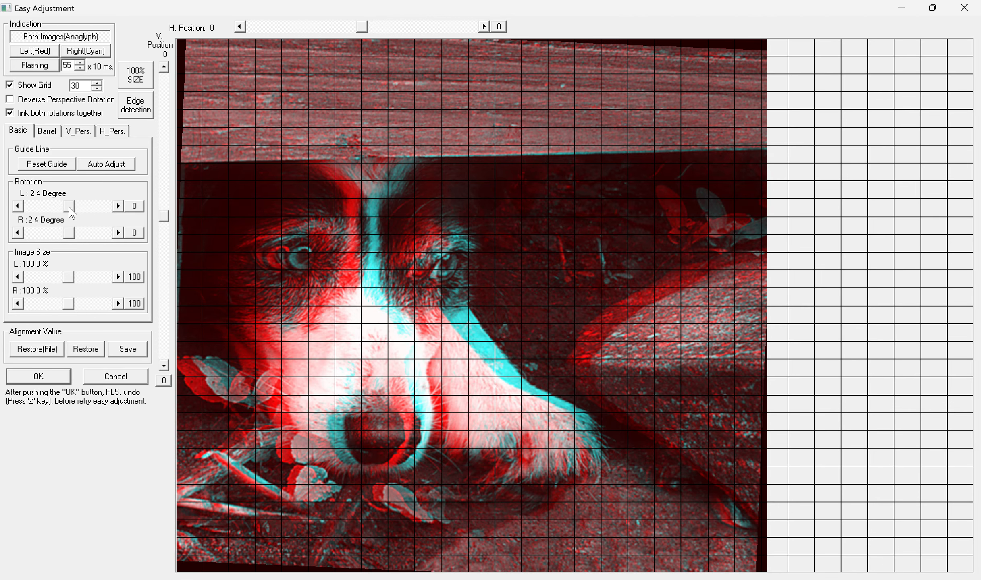
drag(69, 207, 68, 211)
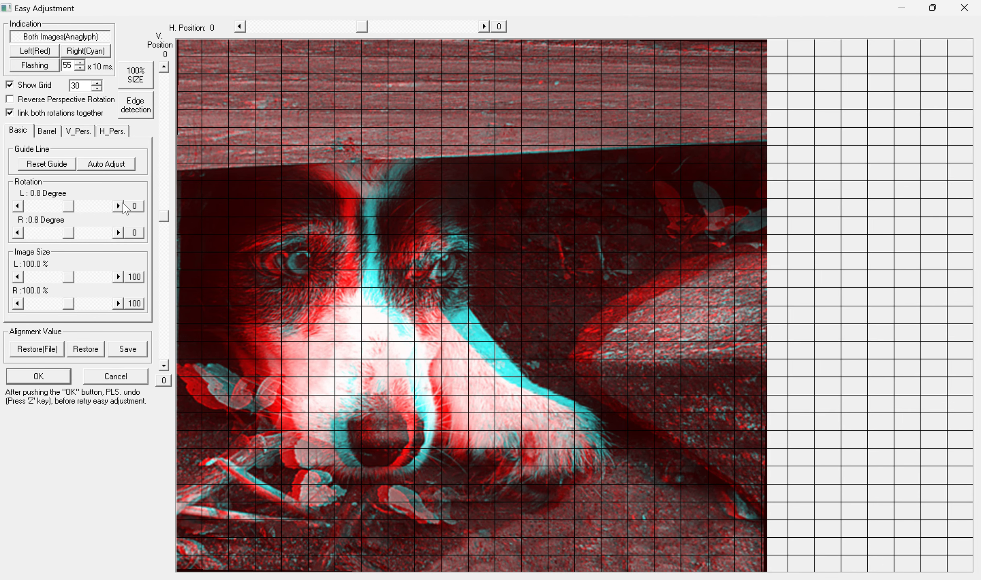
click(134, 206)
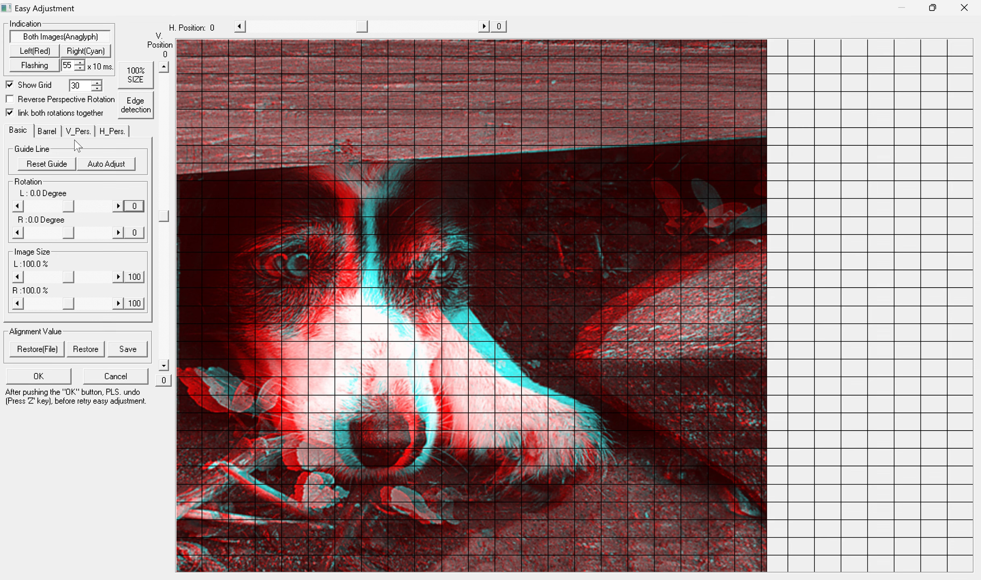
Try a vertical perspective rotation of 5.6 degrees on the left image and -5.6 on the right, and reset it to 0
click(77, 133)
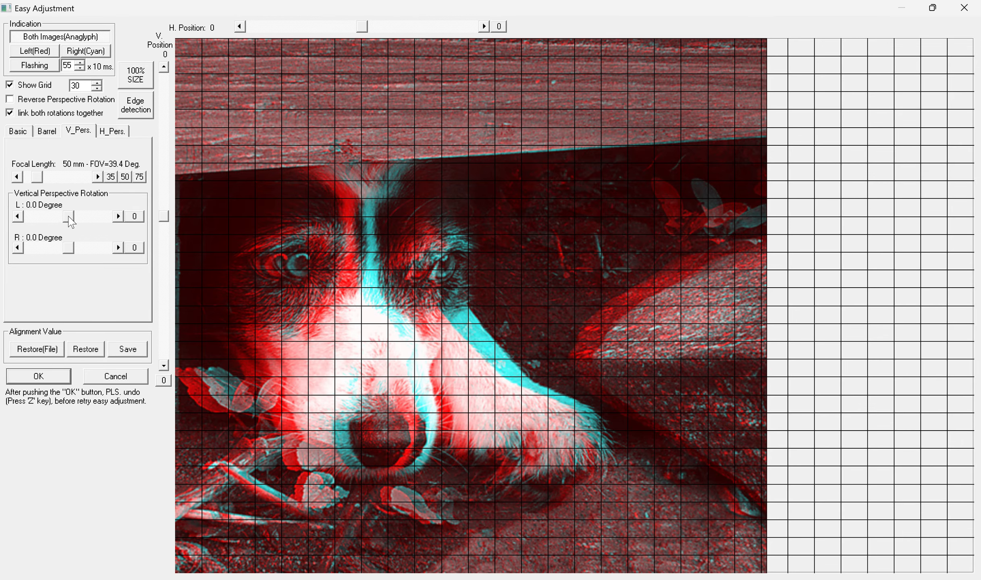
mouse_move(70, 218)
mouse_down()
mouse_move(89, 227)
mouse_move(74, 223)
mouse_up()
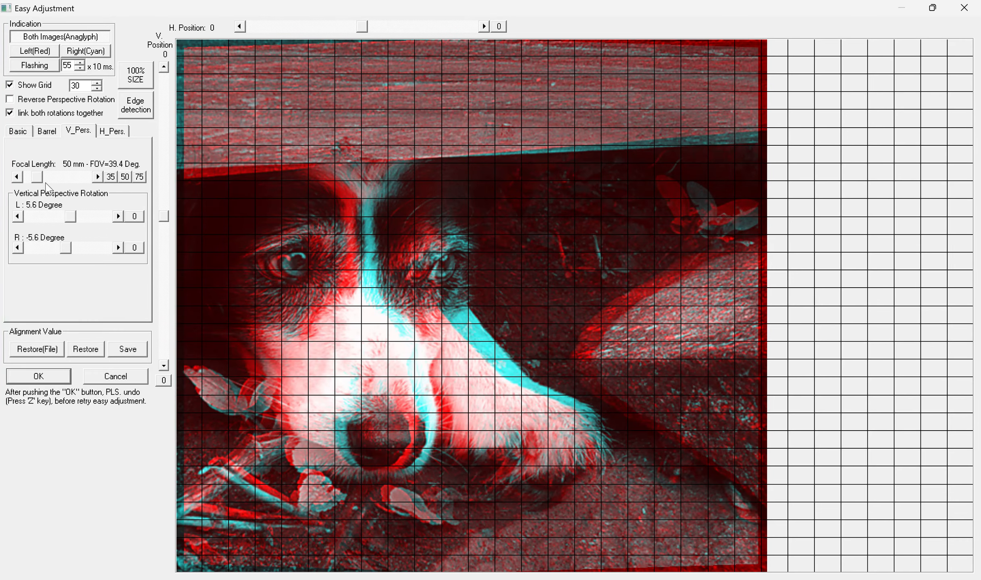
click(133, 218)
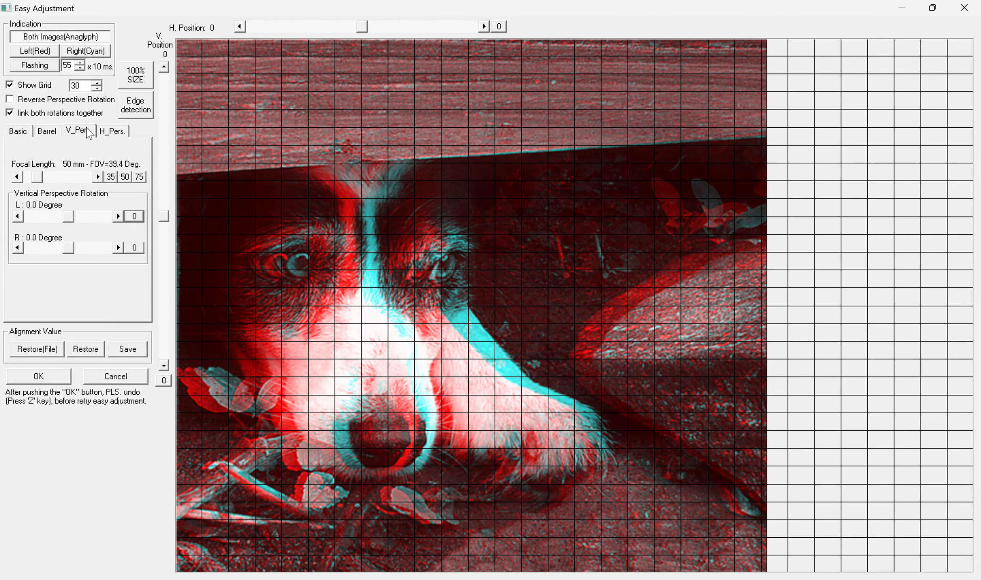
Try a small horizontal perspective rotation on the dog pair, reset it to 0, and cancel the adjustment
click(111, 132)
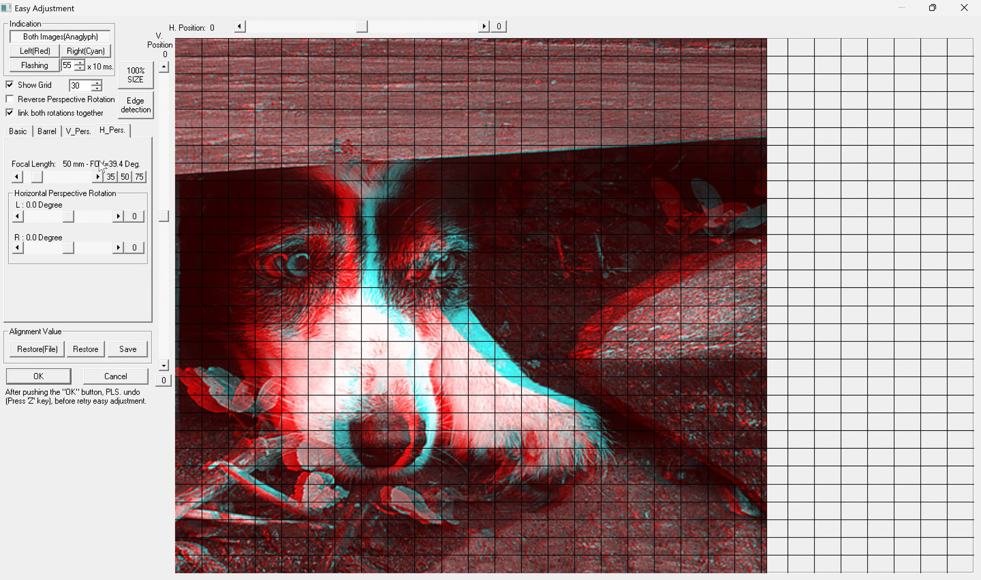
mouse_move(69, 217)
mouse_down()
mouse_move(81, 218)
mouse_move(74, 222)
mouse_up()
click(134, 217)
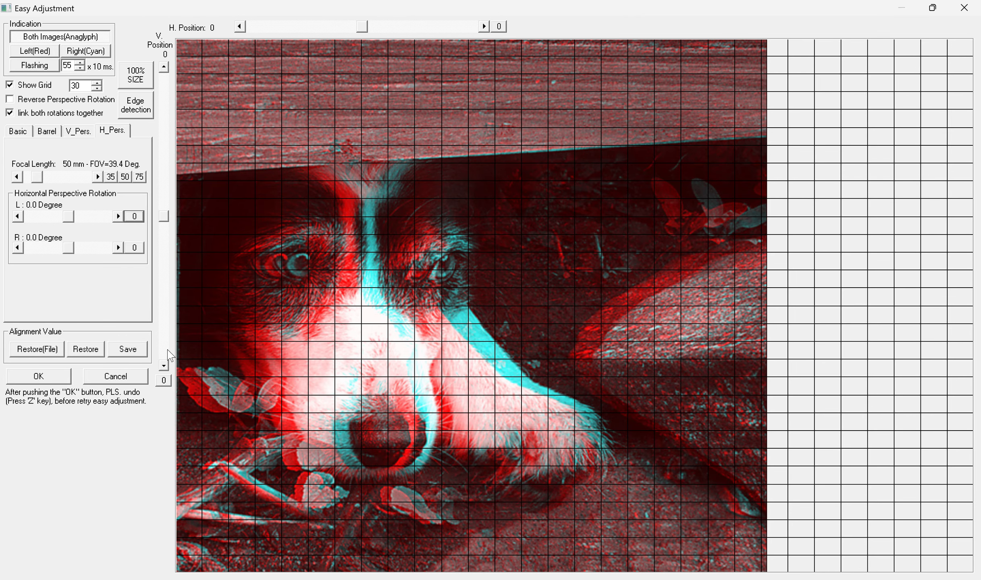
click(122, 376)
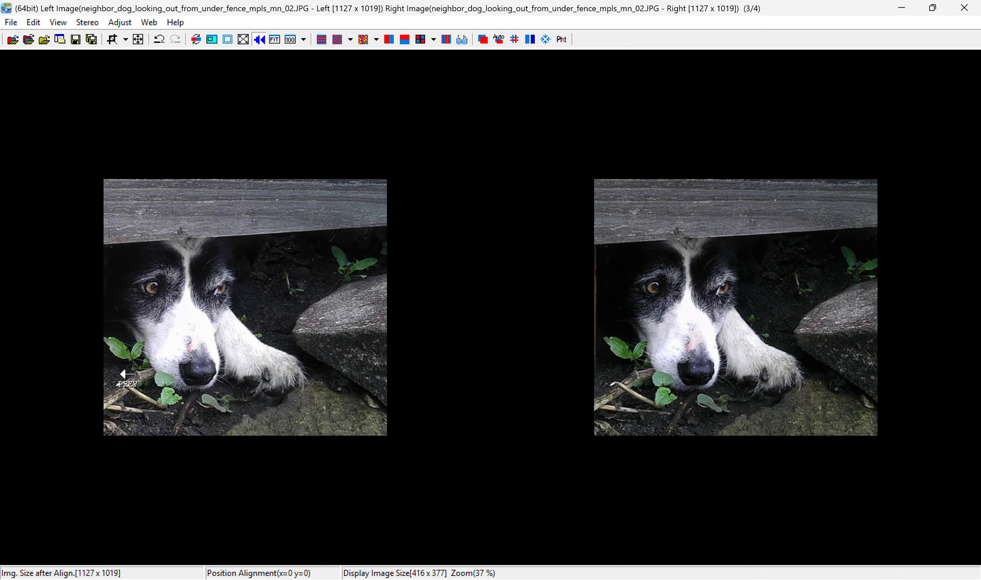